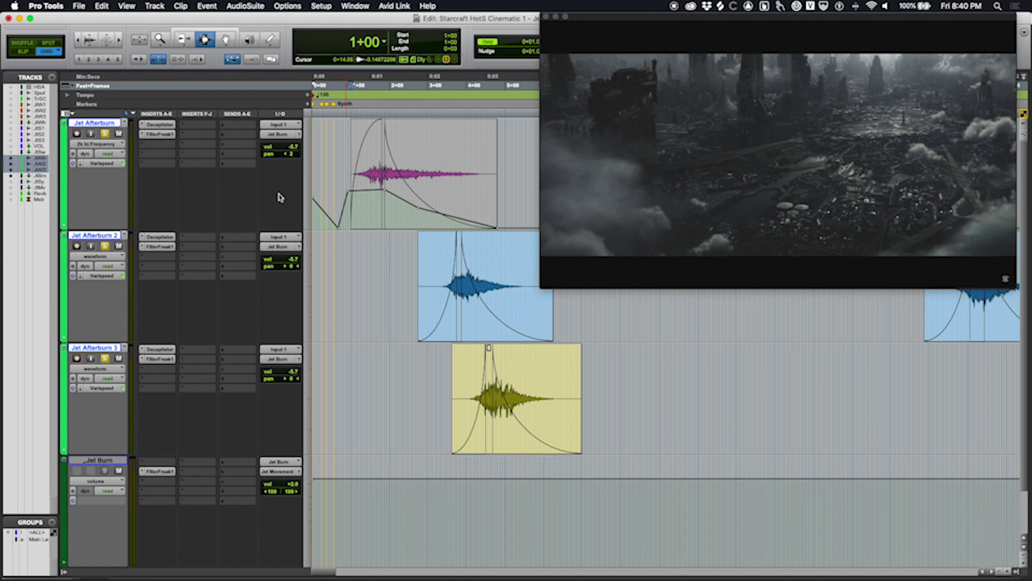
# Step: Play the Jet Afterburn clips, and open the Jet Burn track's FilterFreak insert with its processing bypassed
pyautogui.press('space')
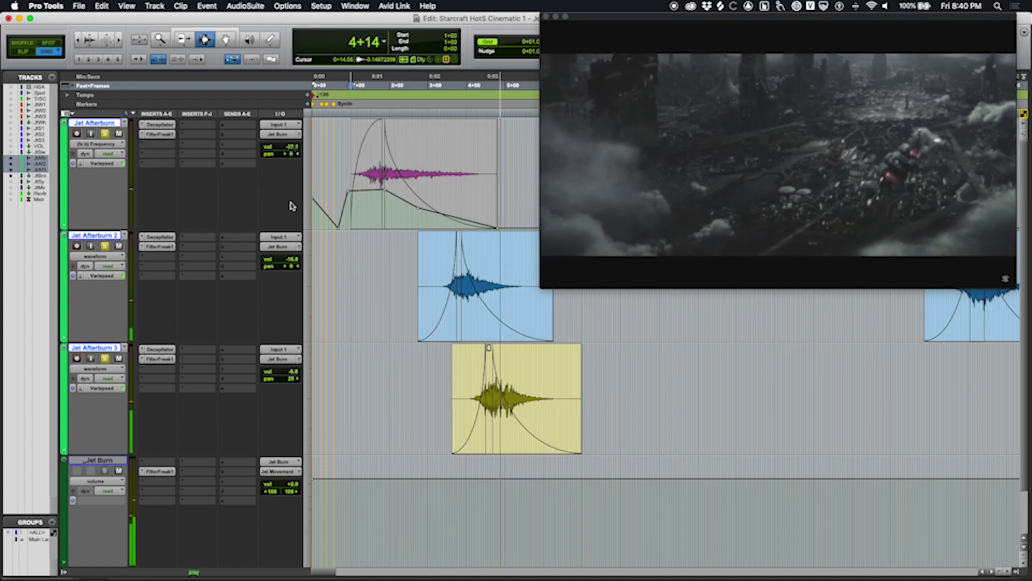
pyautogui.press('space')
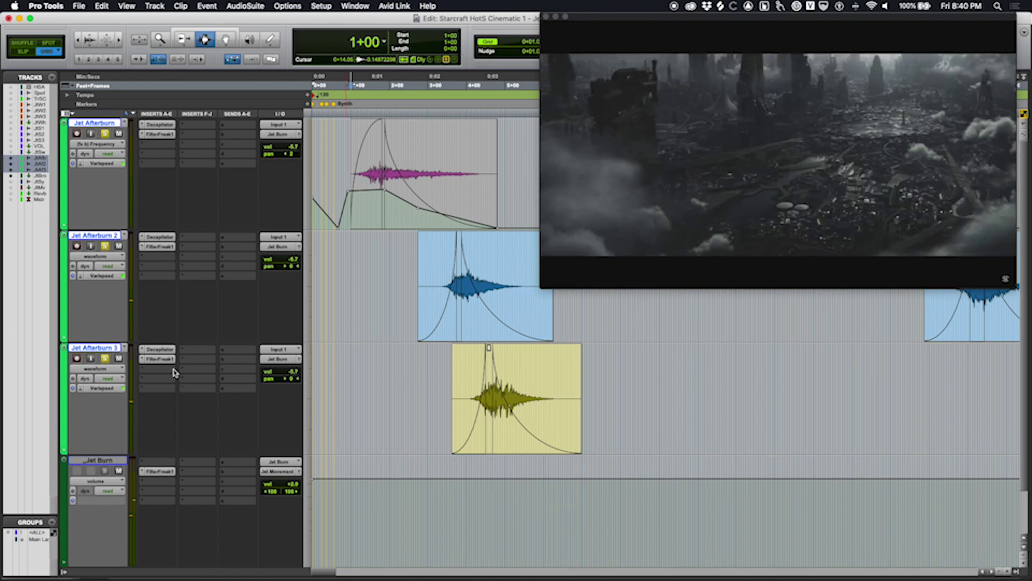
pyautogui.keyDown('super'); pyautogui.click(163, 471); pyautogui.keyUp('super')
pyautogui.press('space')
pyautogui.press('space')
pyautogui.click(163, 471)
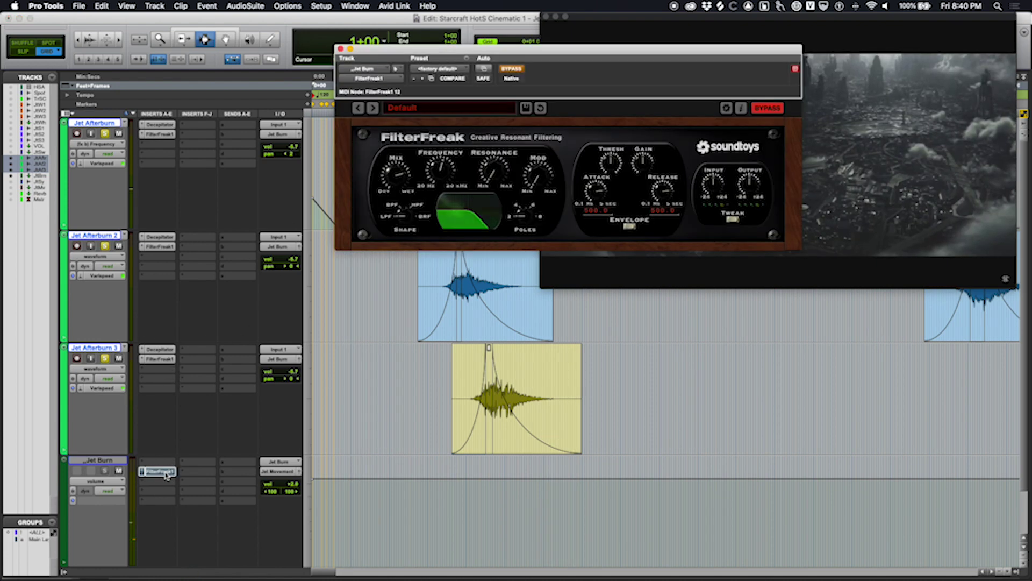
# Step: Compare the jet sound with the Jet Burn track's FilterFreak active and bypassed, ending with it bypassed
pyautogui.press('space')
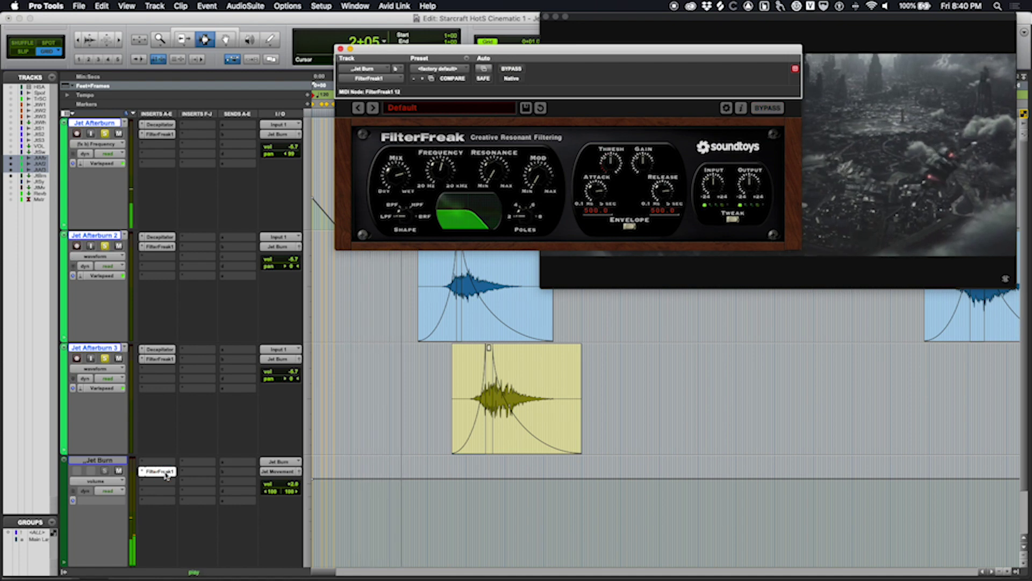
pyautogui.keyDown('super'); pyautogui.click(166, 473); pyautogui.keyUp('super')
pyautogui.keyDown('super'); pyautogui.click(164, 472); pyautogui.keyUp('super')
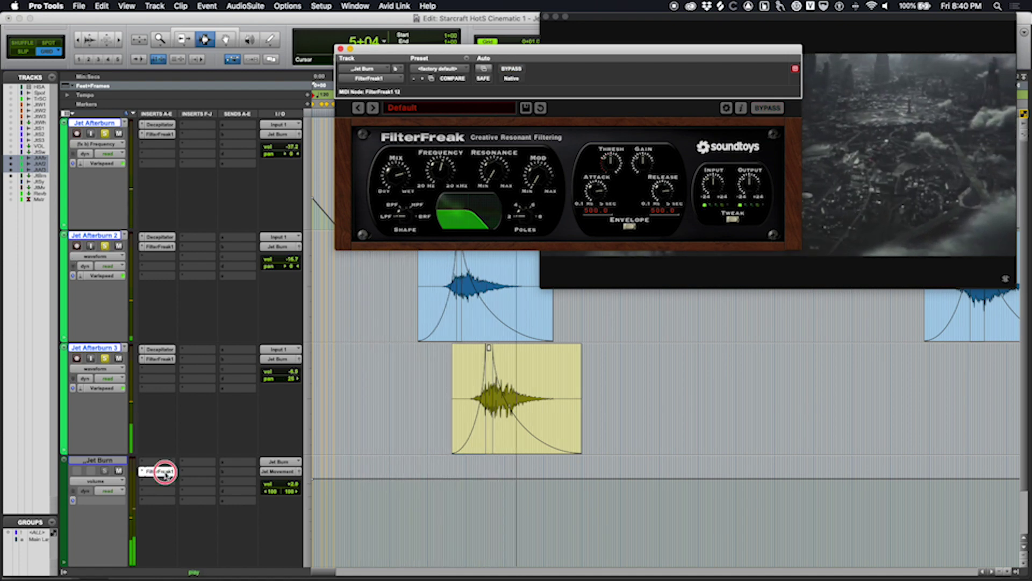
pyautogui.press('space')
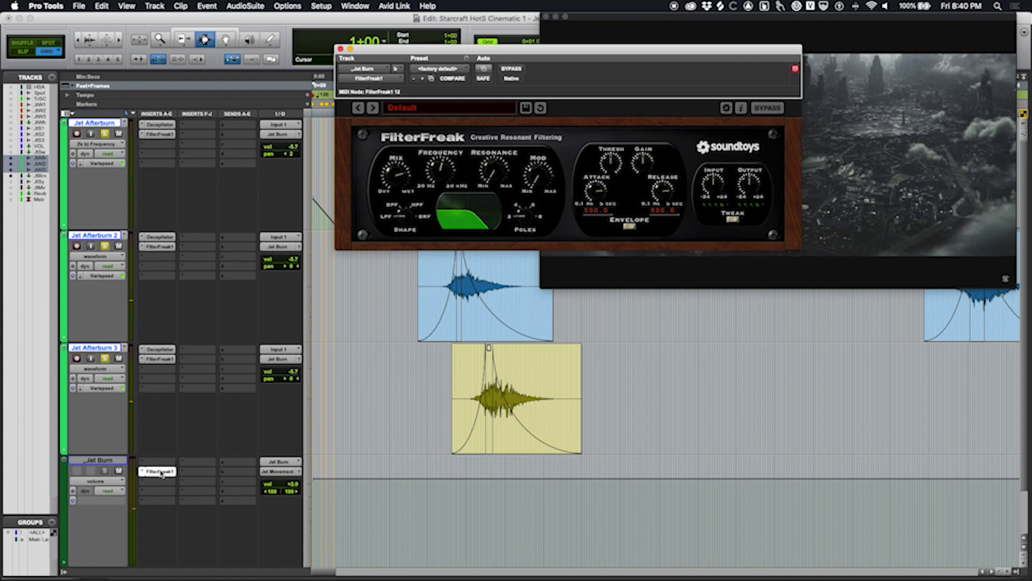
pyautogui.keyDown('super'); pyautogui.click(165, 473); pyautogui.keyUp('super')
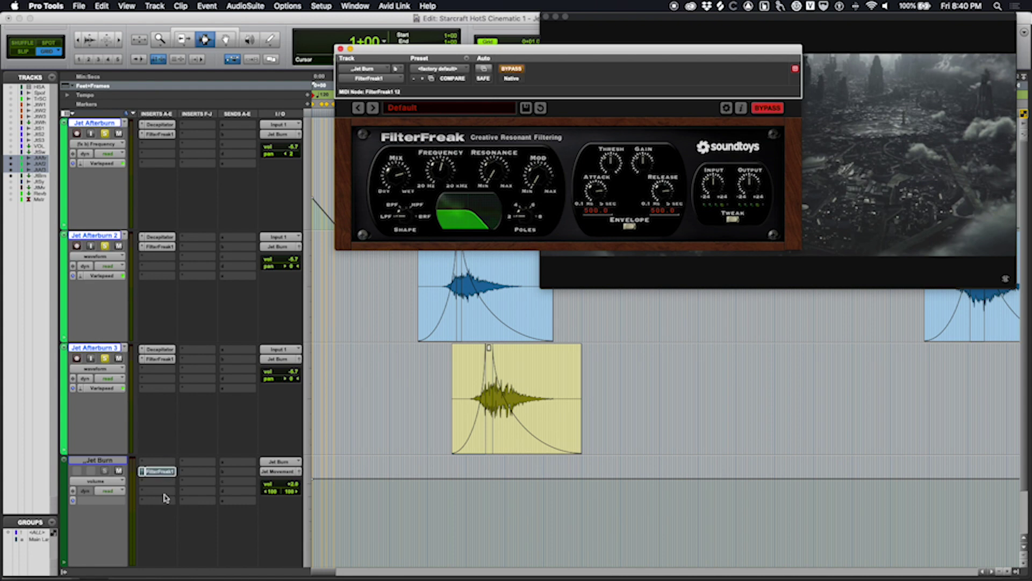
pyautogui.keyDown('super'); pyautogui.click(166, 476); pyautogui.keyUp('super')
pyautogui.keyDown('super'); pyautogui.click(168, 480); pyautogui.keyUp('super')
pyautogui.keyDown('super'); pyautogui.click(165, 477); pyautogui.keyUp('super')
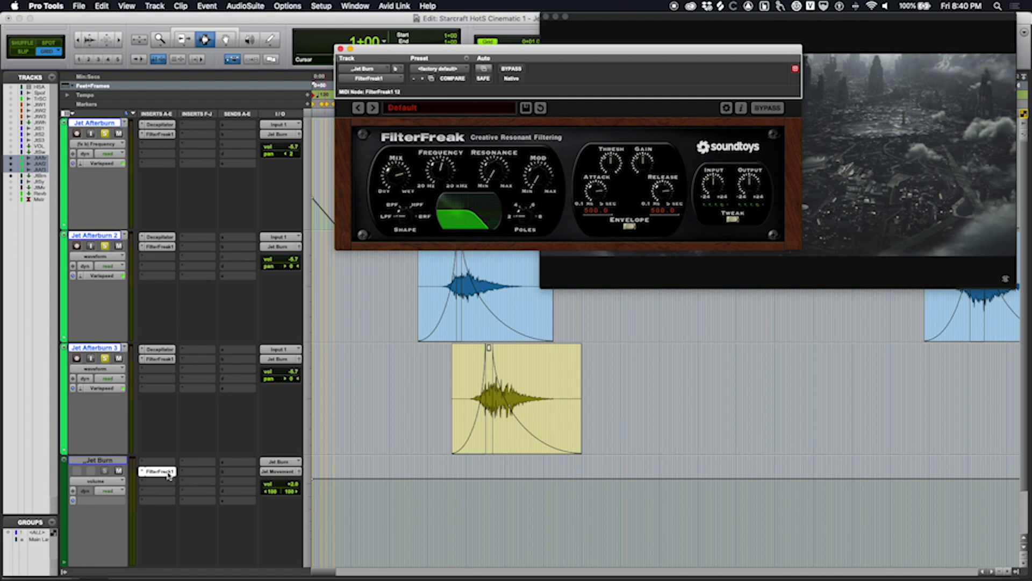
pyautogui.keyDown('super'); pyautogui.click(162, 472); pyautogui.keyUp('super')
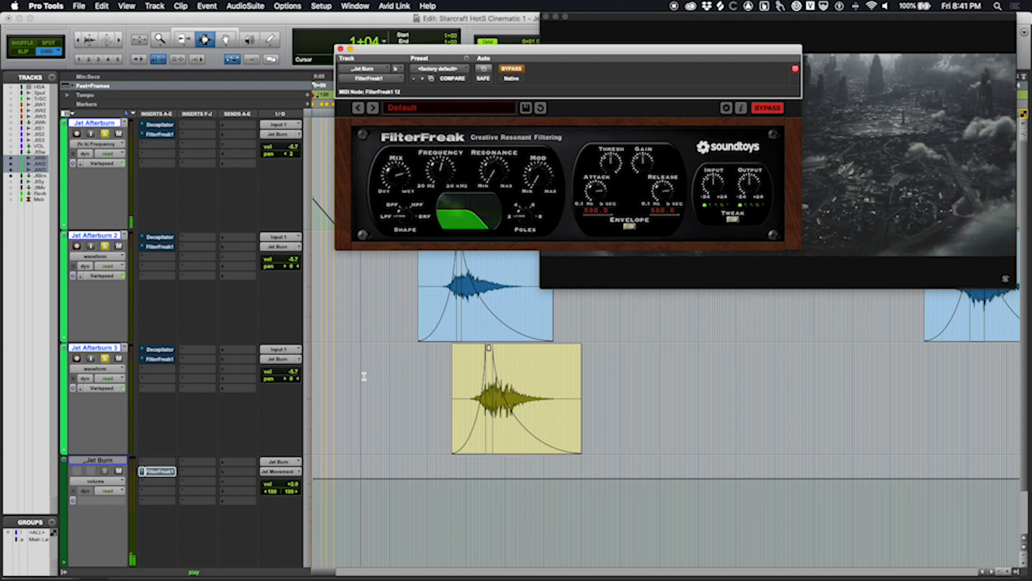
# Step: Move the FilterFreak window clear of the video and play the jet sounds with all Afterburn and Jet Burn inserts bypassed
pyautogui.moveTo(595, 118); pyautogui.dragTo(635, 332)
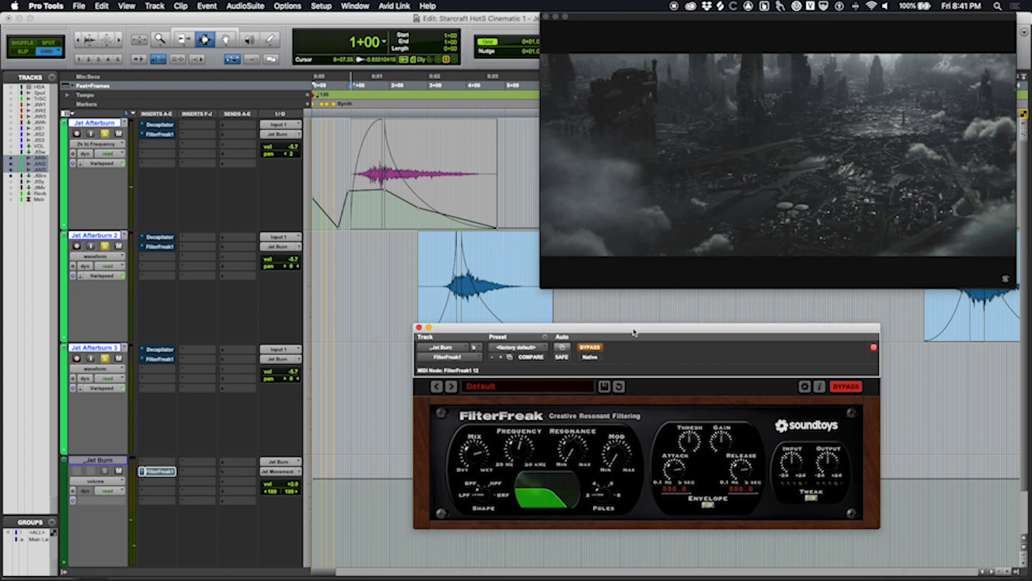
pyautogui.press('space')
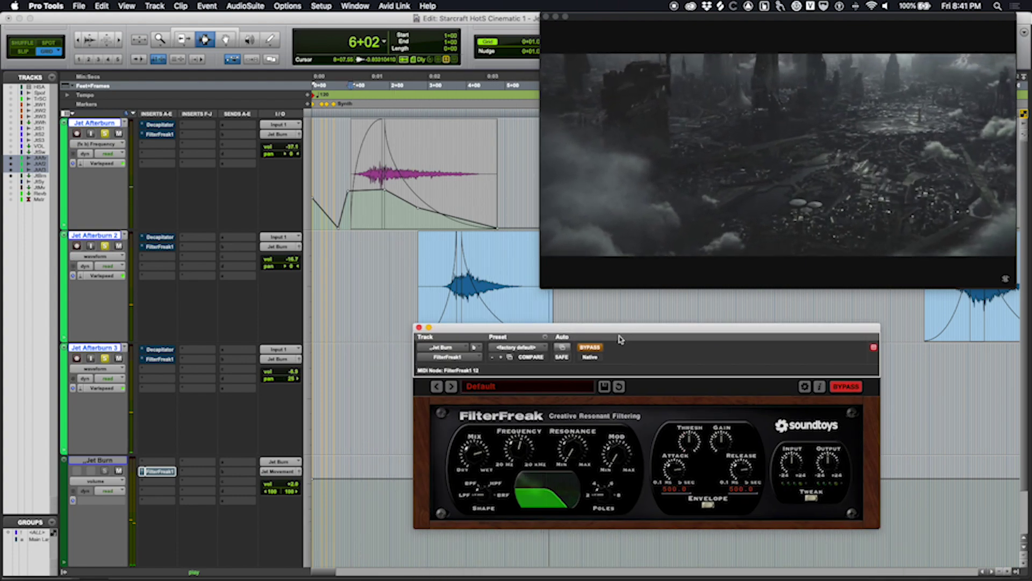
pyautogui.press('space')
pyautogui.press('space')
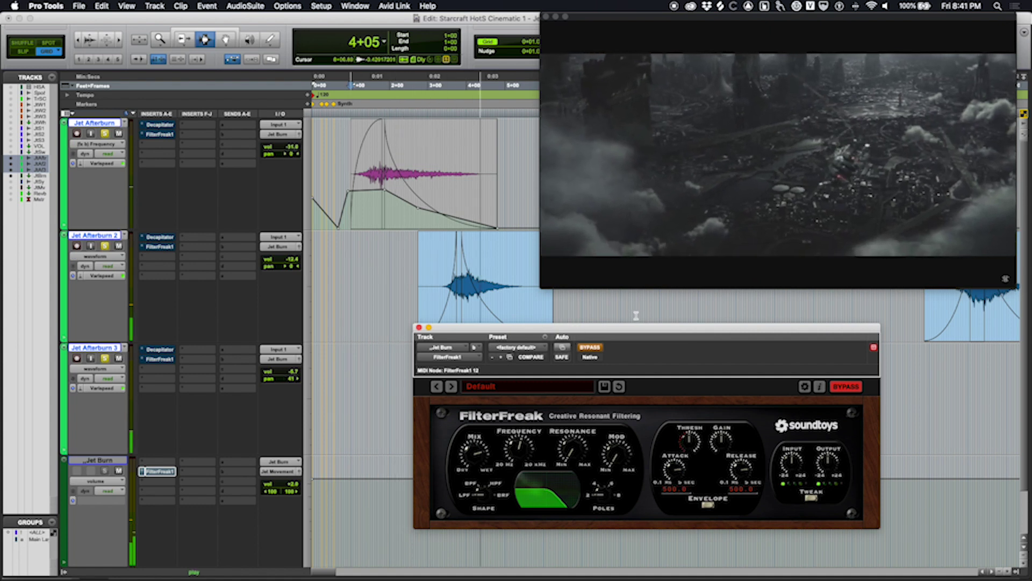
pyautogui.press('space')
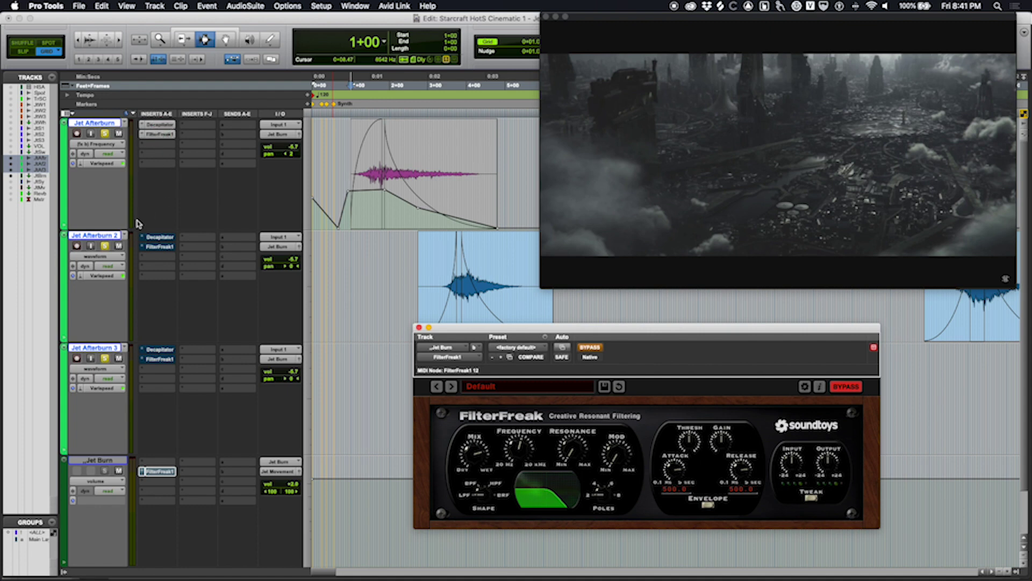
# Step: Set the three Jet Afterburn tracks to active Decapitator with FilterFreak bypassed, play them, and close the Decapitator window
pyautogui.click(162, 360)
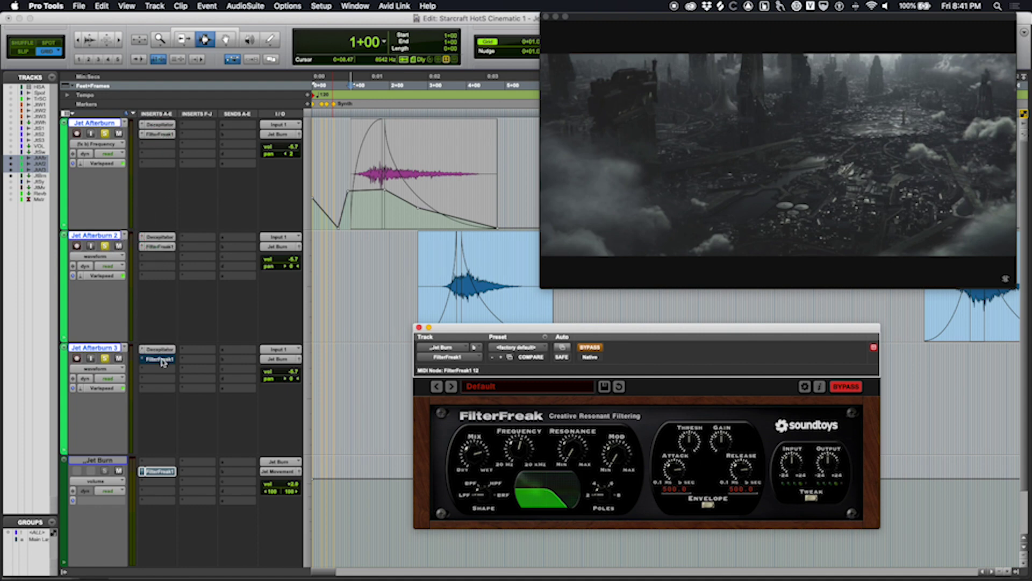
pyautogui.click(158, 248)
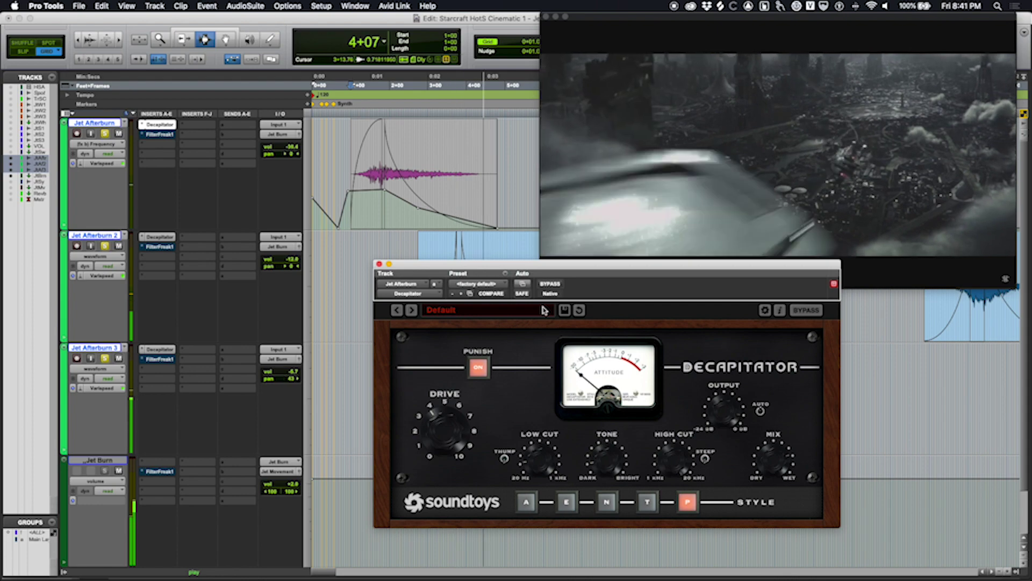
pyautogui.press('space')
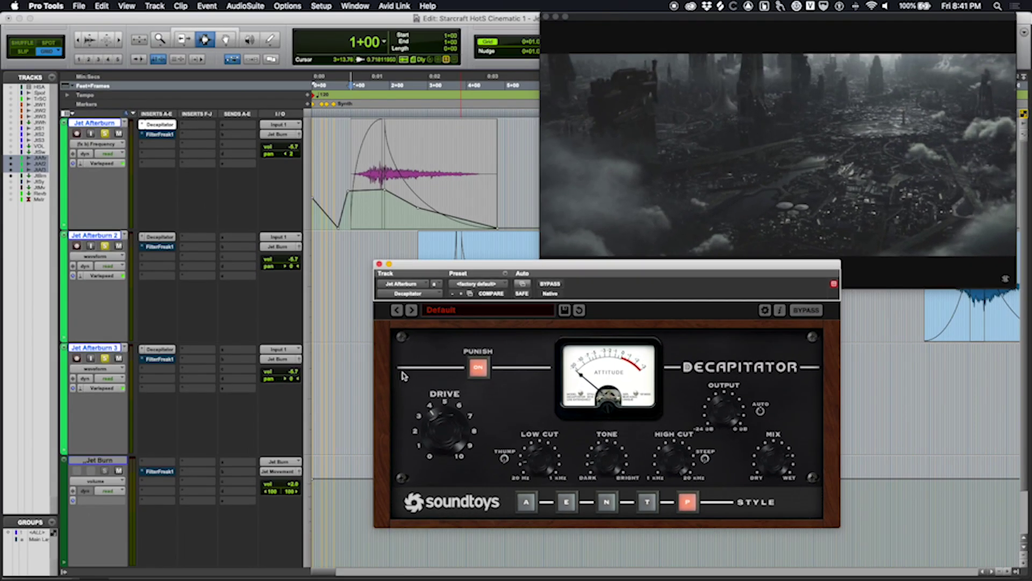
pyautogui.click(379, 264)
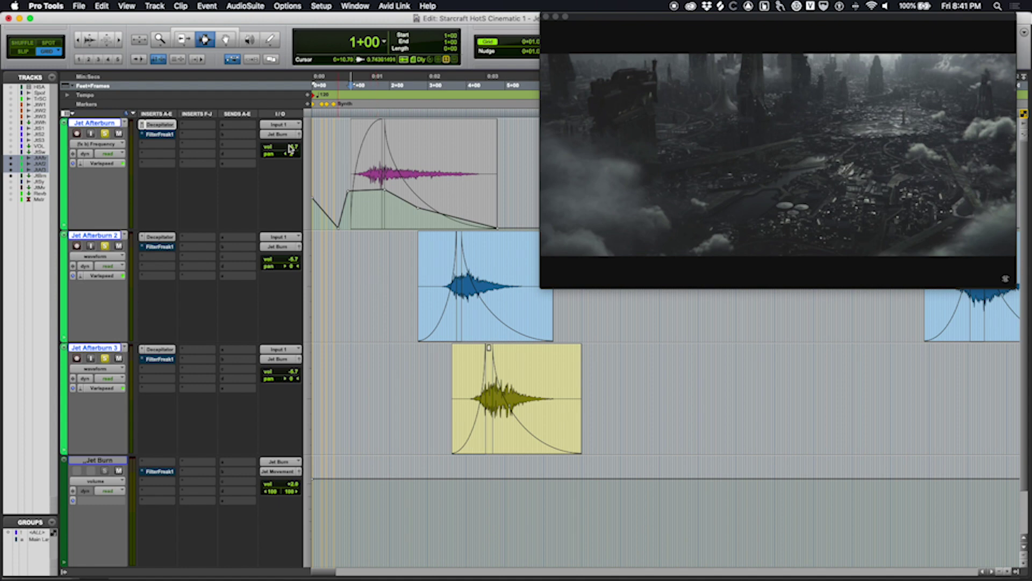
# Step: Audition the Jet Afterburn clips against the video with only the Decapitator inserts active
pyautogui.click(309, 153)
pyautogui.click(418, 160)
pyautogui.press('space')
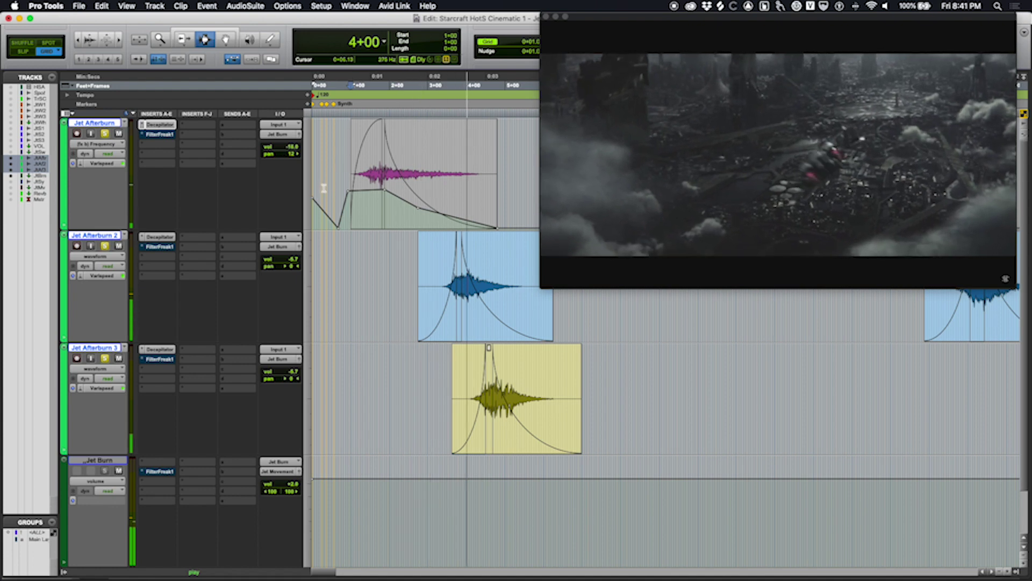
pyautogui.press('space')
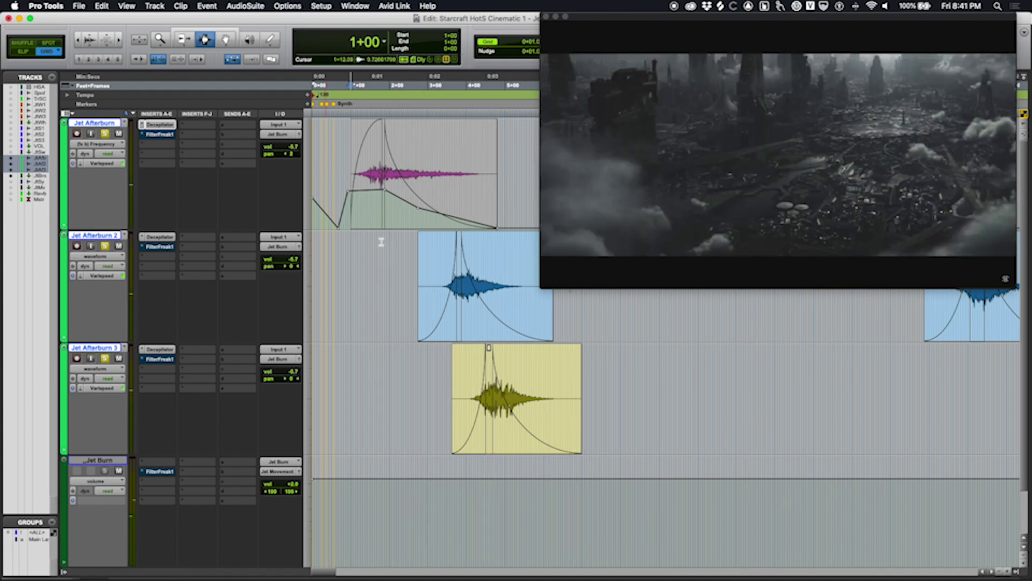
# Step: Open FilterFreak on the Jet Afterburn track and reactivate the FilterFreak inserts on all three Jet Afterburn tracks during playback
pyautogui.click(160, 135)
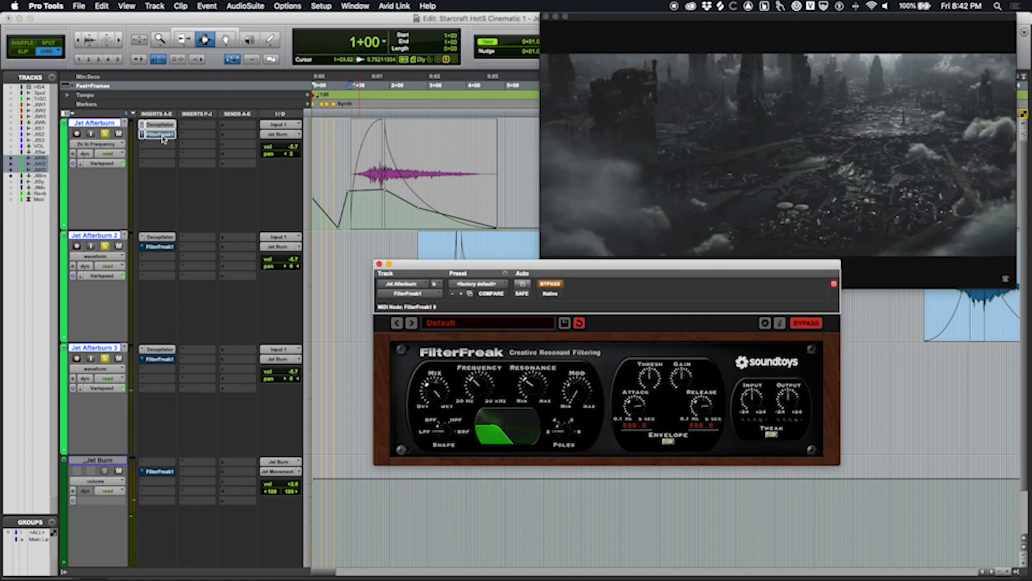
pyautogui.keyDown('super'); pyautogui.click(163, 137); pyautogui.keyUp('super')
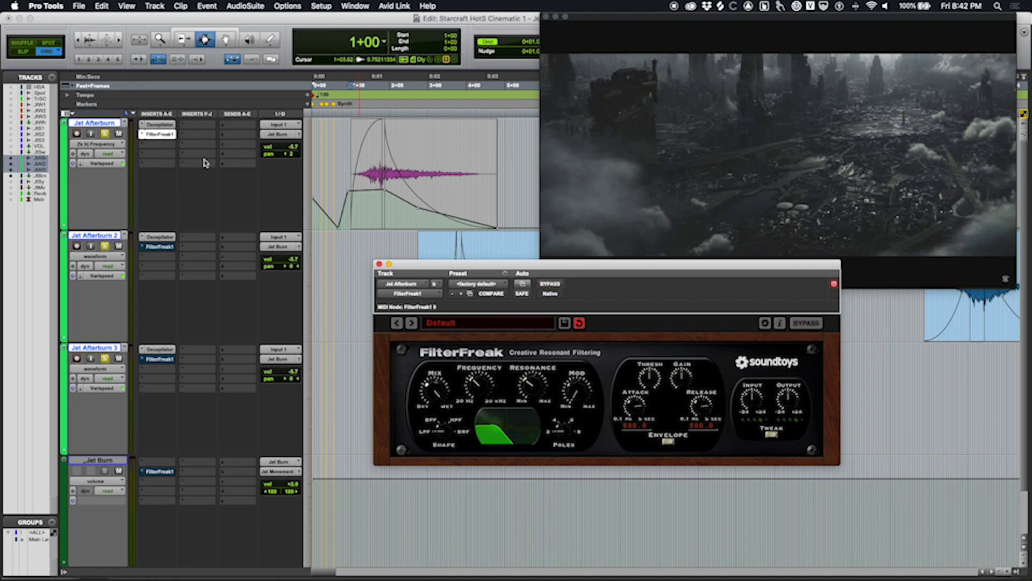
pyautogui.press('space')
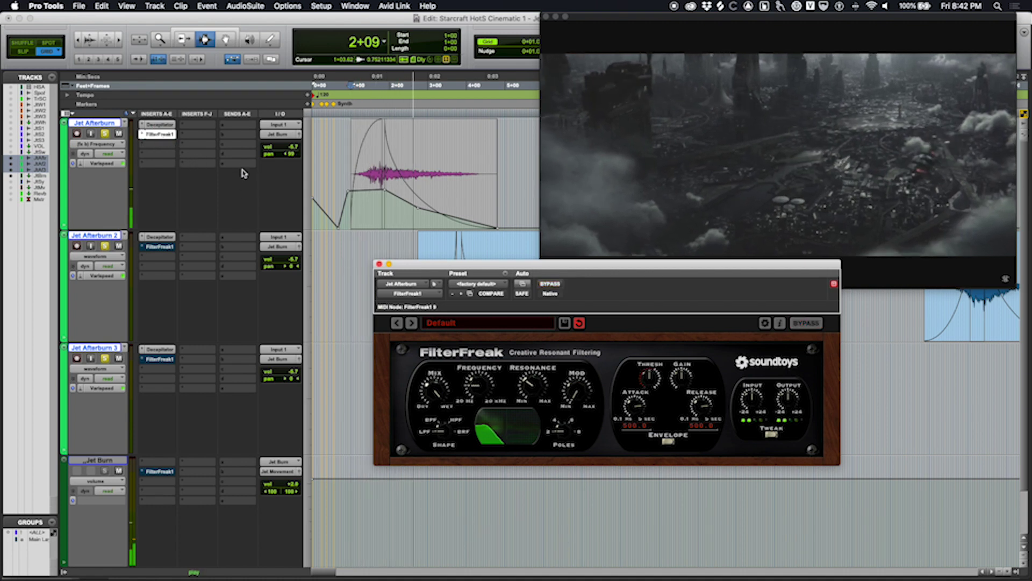
pyautogui.keyDown('super'); pyautogui.click(159, 246); pyautogui.keyUp('super')
pyautogui.press('space')
# Step: Replay the Jet Afterburn clips with both Decapitator and FilterFreak active, leaving the Jet Burn FilterFreak bypassed
pyautogui.press('space')
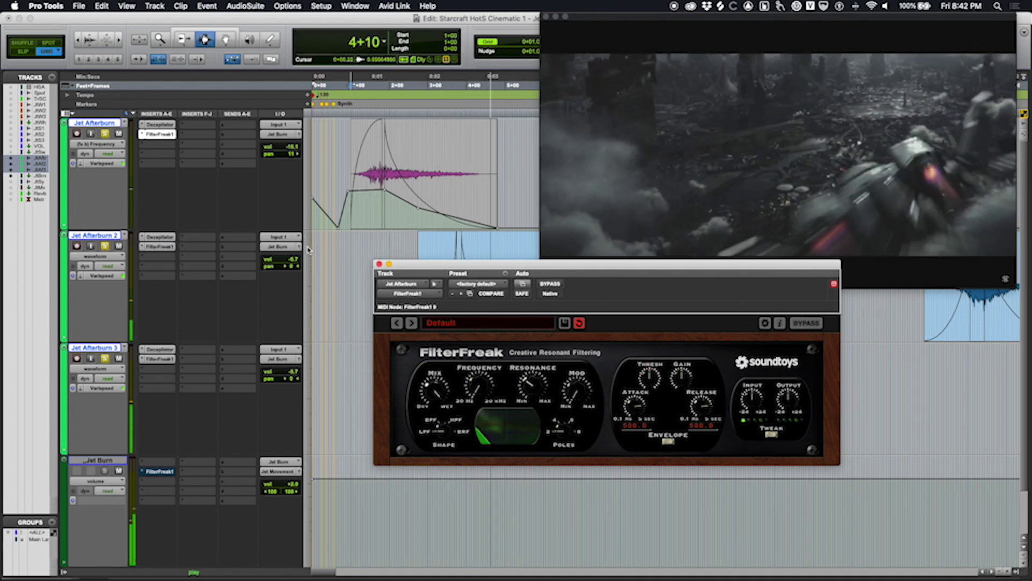
pyautogui.press('space')
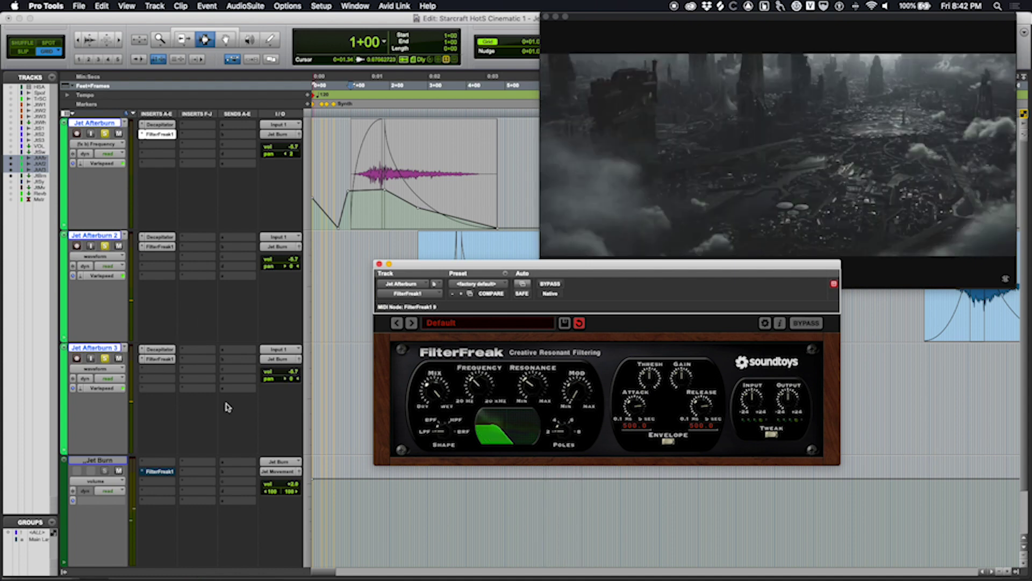
pyautogui.press('space')
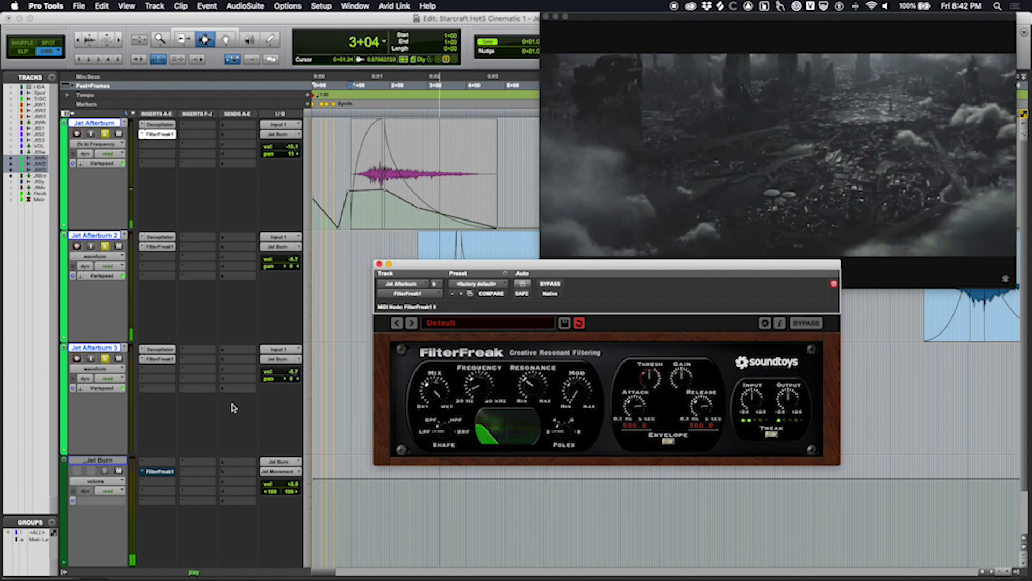
pyautogui.press('space')
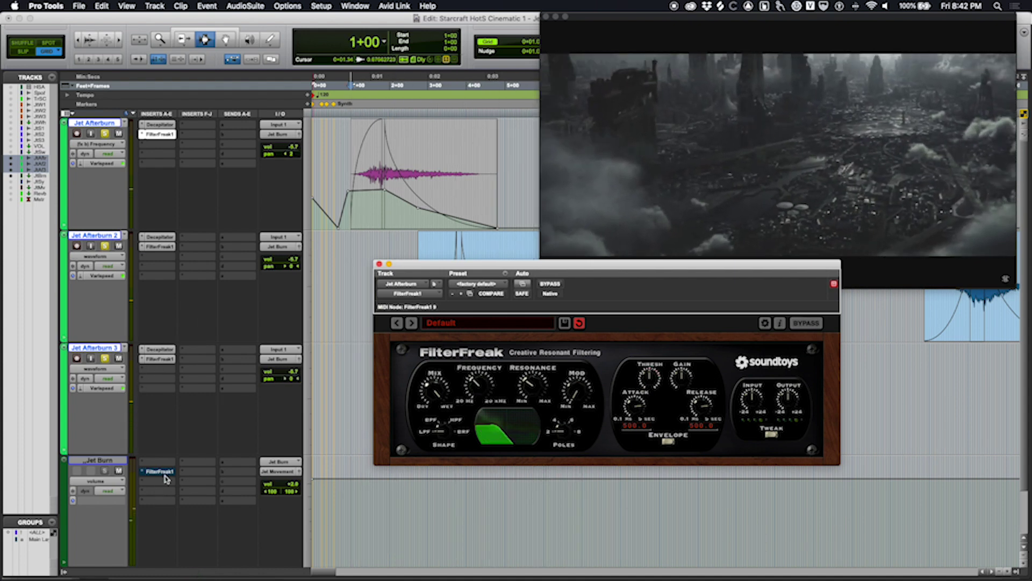
# Step: Open and reactivate FilterFreak on the Jet Burn track, and play the fully processed jet sound
pyautogui.click(159, 472)
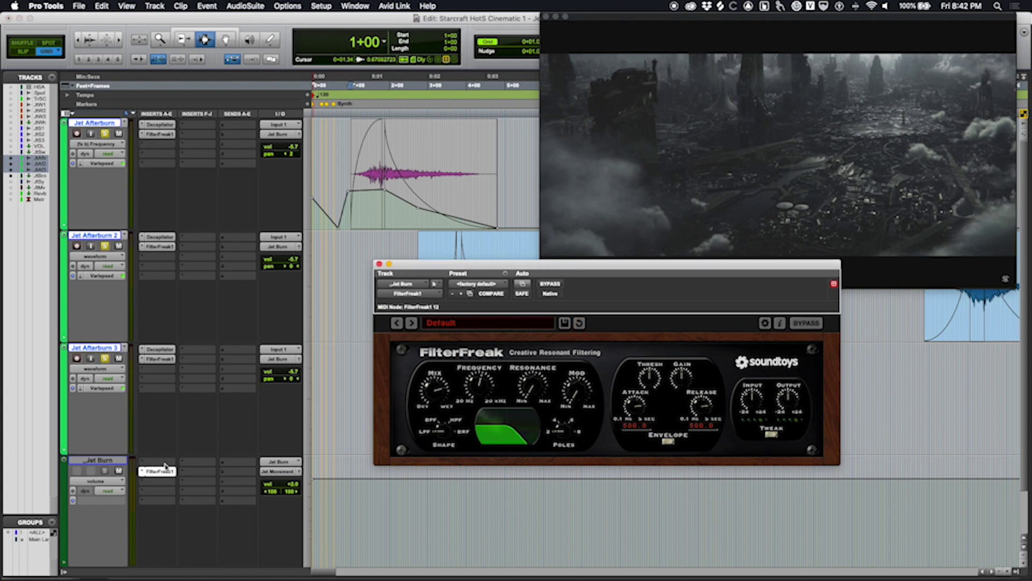
pyautogui.press('space')
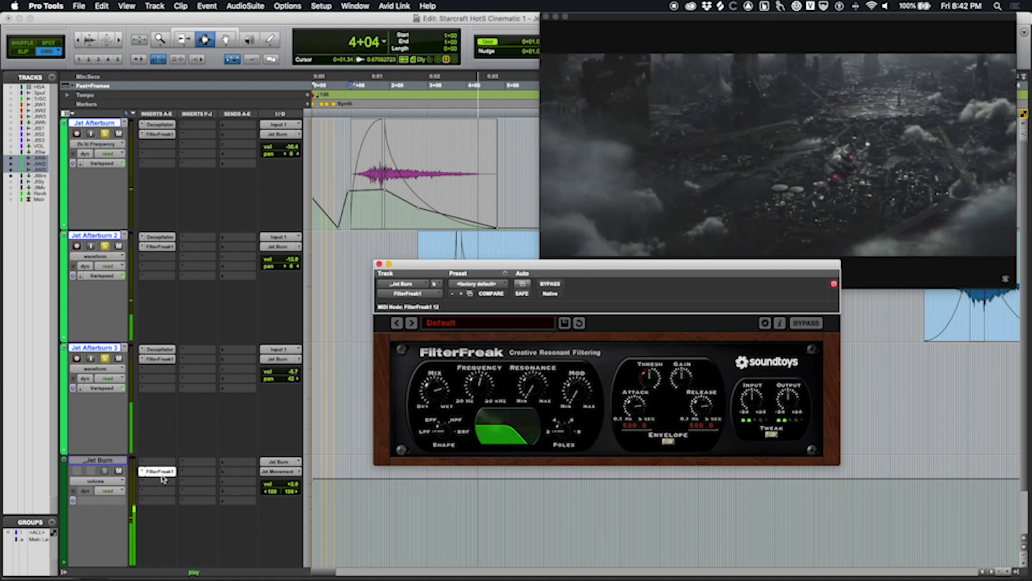
pyautogui.press('space')
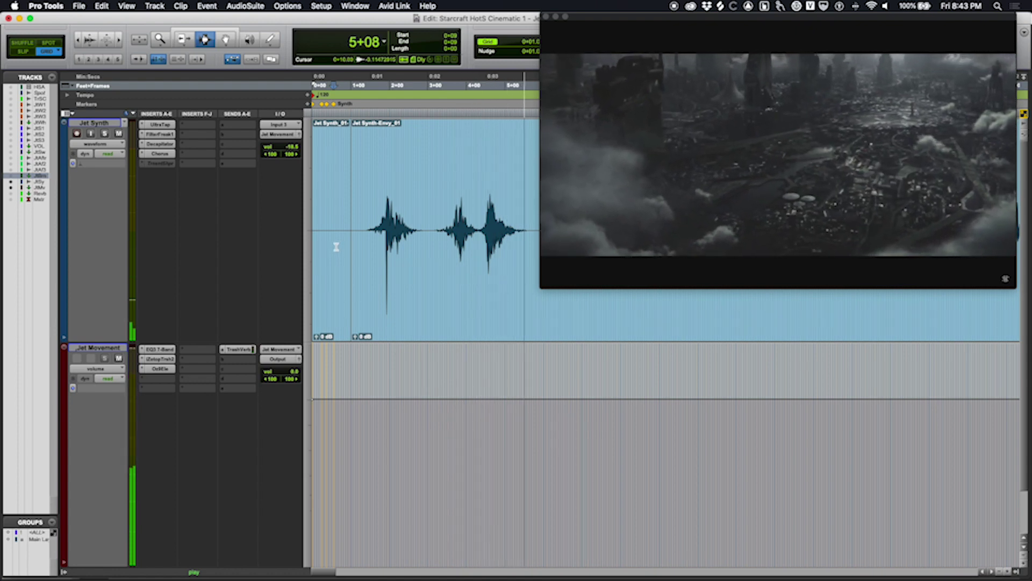
# Step: Stop playback and trim the boundary between the Jet Synth_01 and Jet Synth-Envy_01 clips slightly past 1+00
pyautogui.press('space')
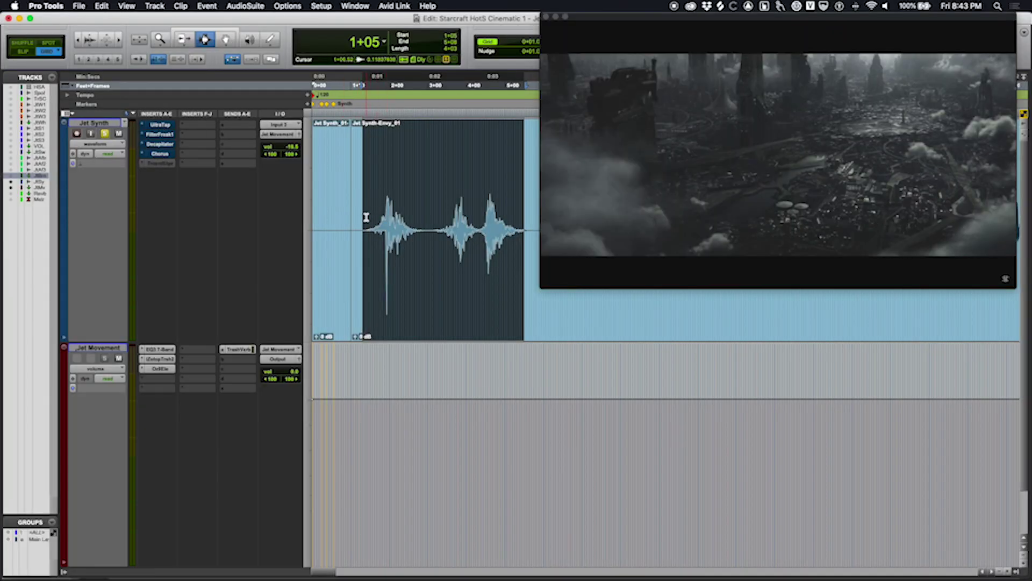
pyautogui.click(364, 224)
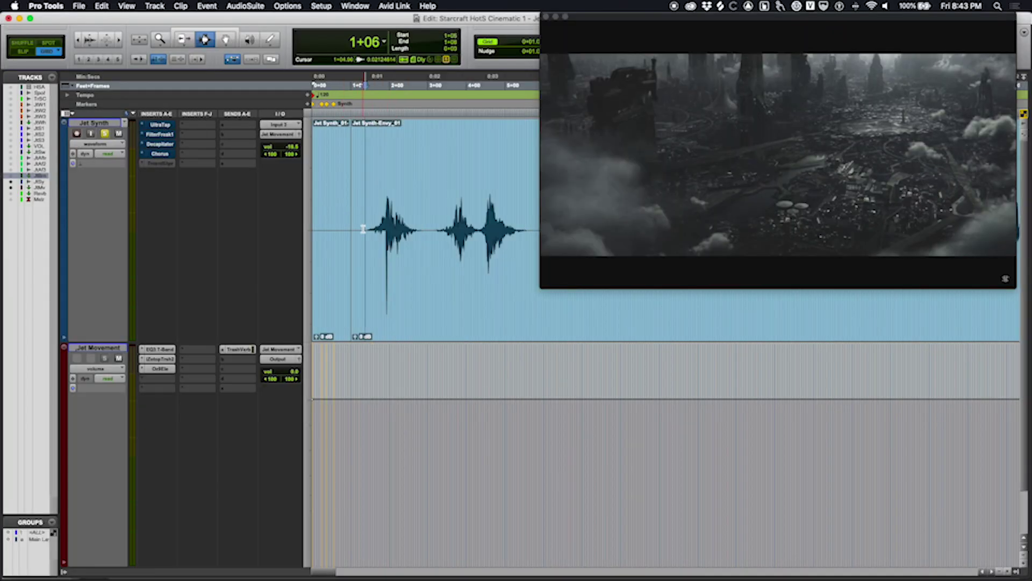
pyautogui.click(358, 230)
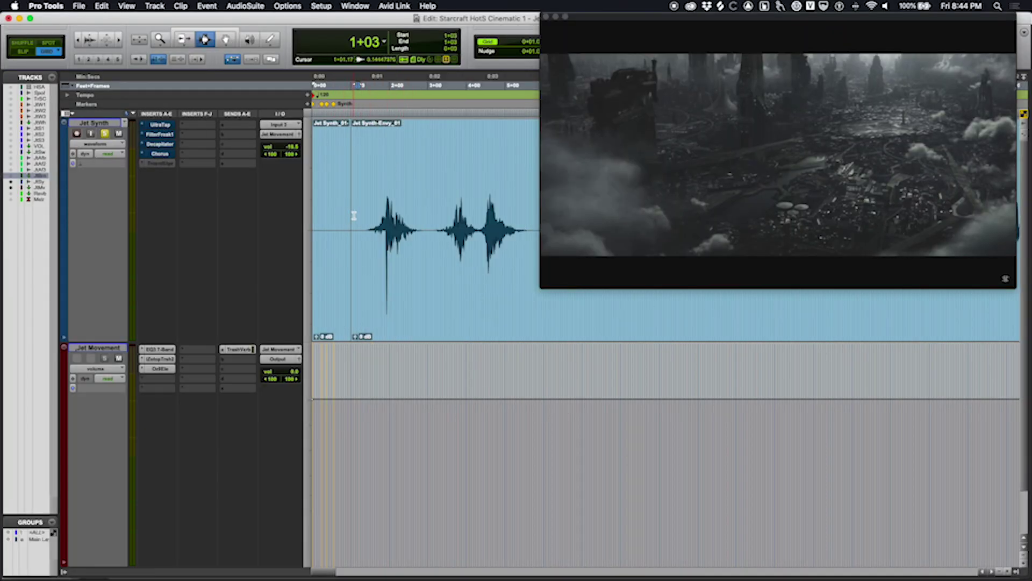
pyautogui.press('F6')
pyautogui.moveTo(343, 252); pyautogui.dragTo(350, 273)
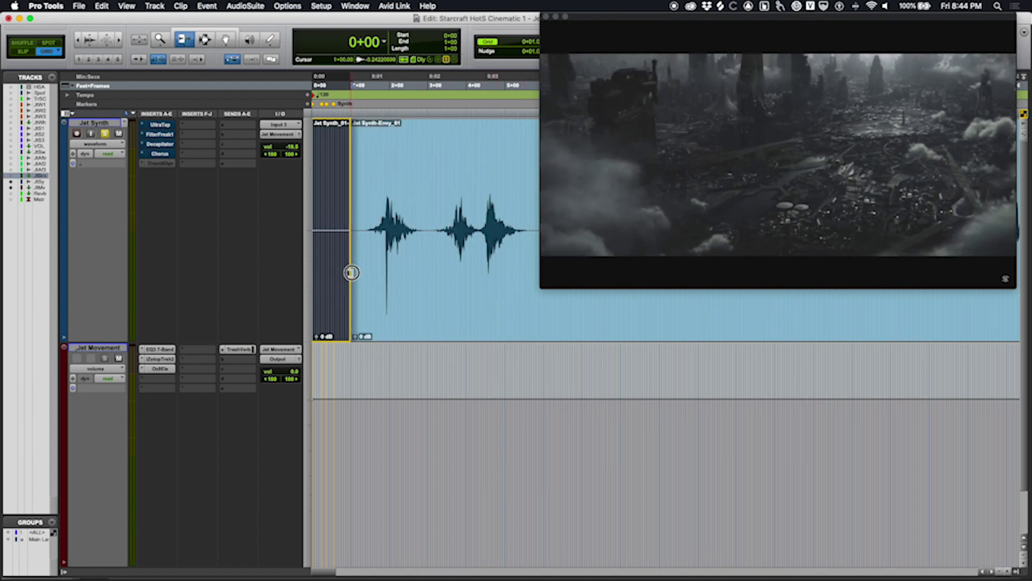
# Step: Place the edit cursor at 1+03 on the Jet Synth track and show the full length of its clips
pyautogui.press('F7')
pyautogui.click(357, 229)
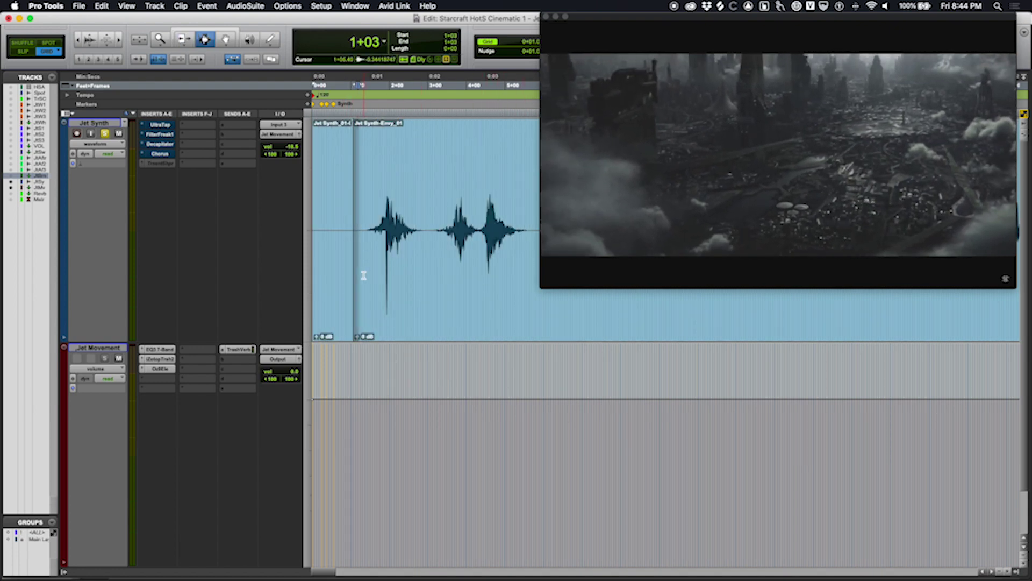
pyautogui.press('r')
pyautogui.press('r')
pyautogui.press('r')
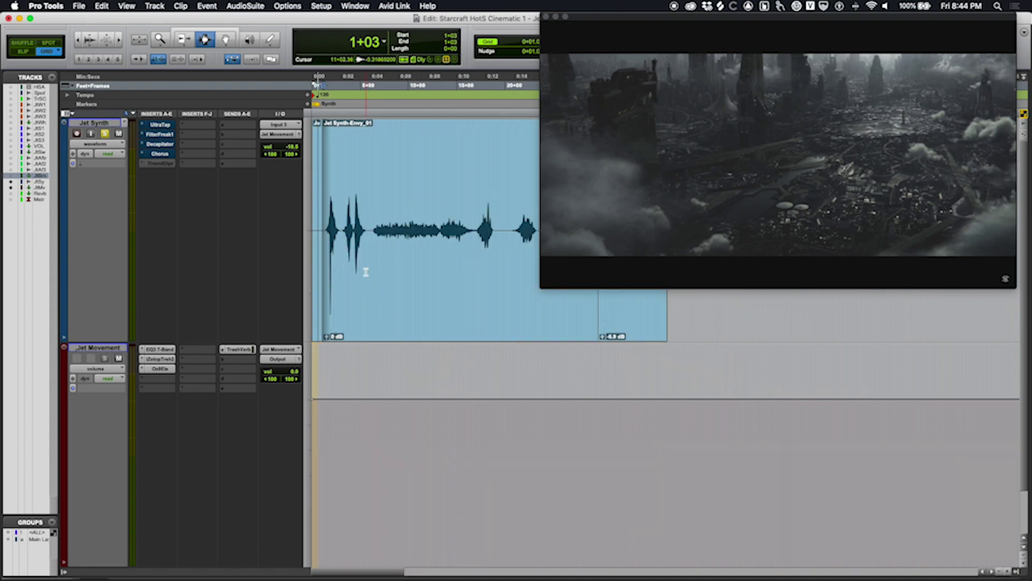
# Step: Trim the boundary on the Jet Synth track so the Jet Synth_01 clip extends over Jet Synth-Envy_01 to 25+02
pyautogui.press('t')
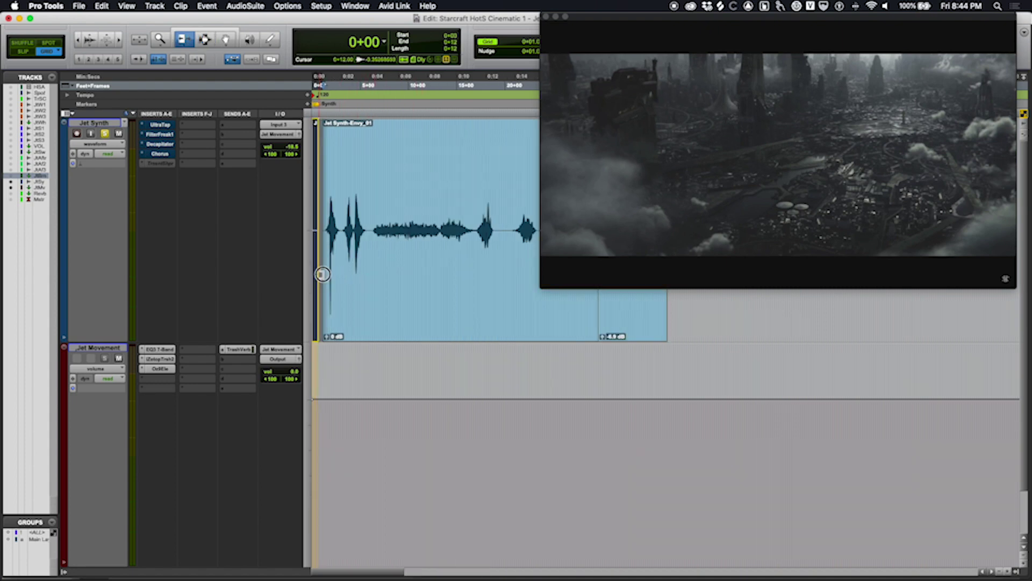
pyautogui.hotkey('ctrl', 'z')
pyautogui.moveTo(530, 281); pyautogui.dragTo(553, 281)
pyautogui.click(438, 268)
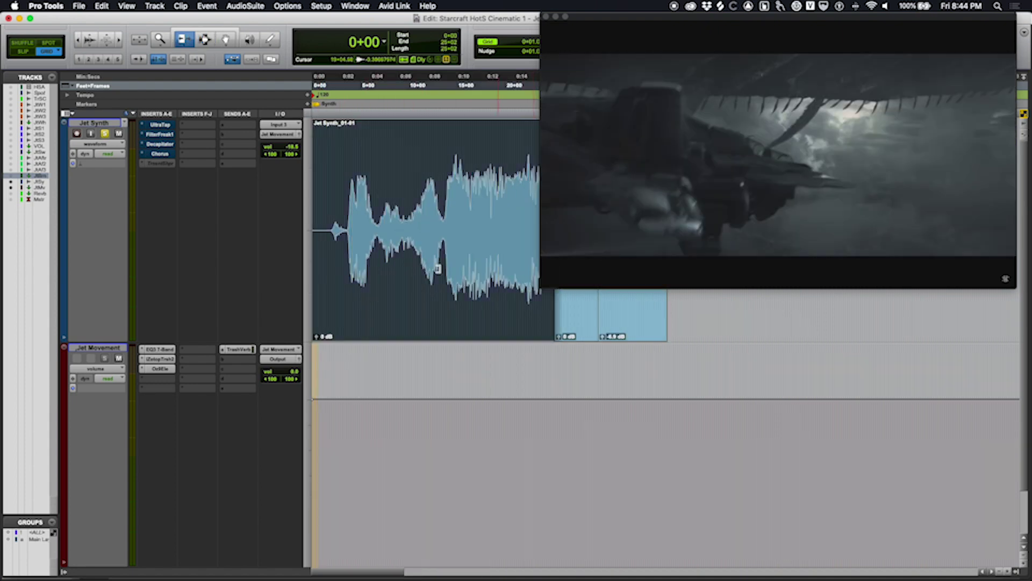
# Step: Play the extended Jet Synth_01 clip from 2+00, and undo the trim
pyautogui.click(331, 234)
pyautogui.press('space')
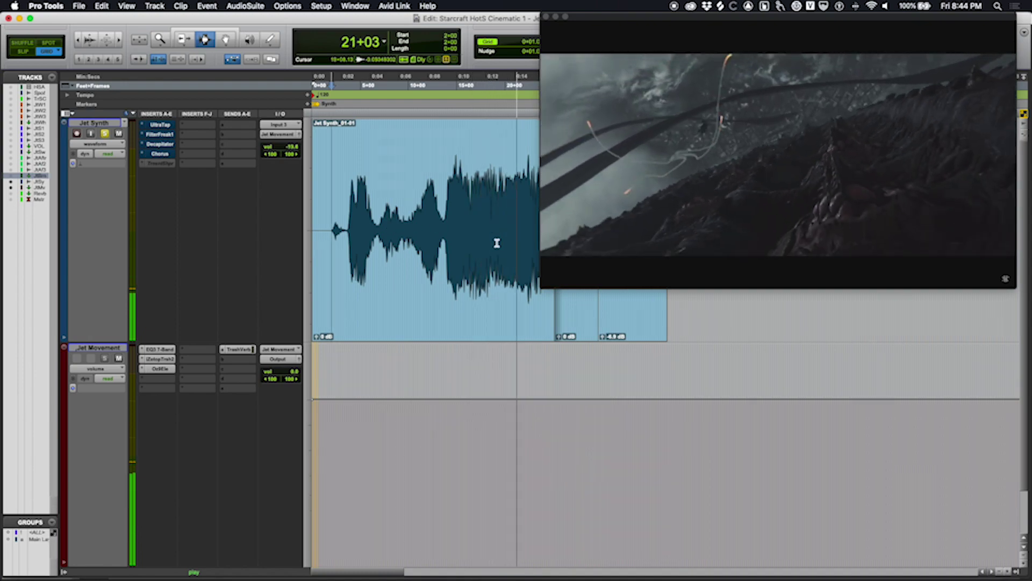
pyautogui.press('space')
pyautogui.press('super+z')
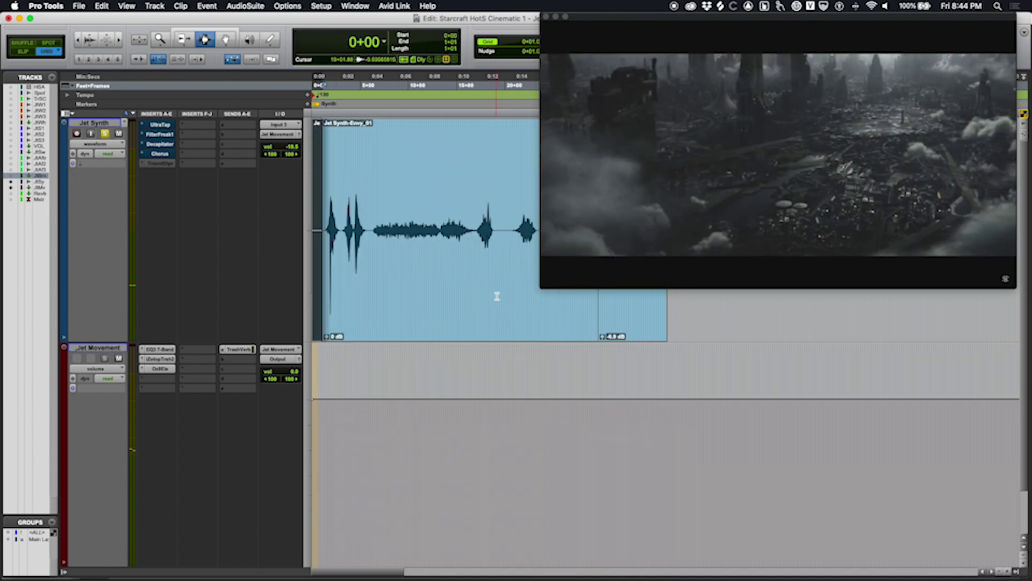
# Step: Play the Jet Synth-Envy_01 clip from 0+12, and again from 13+02
pyautogui.click(336, 208)
pyautogui.press('super+bracketright')
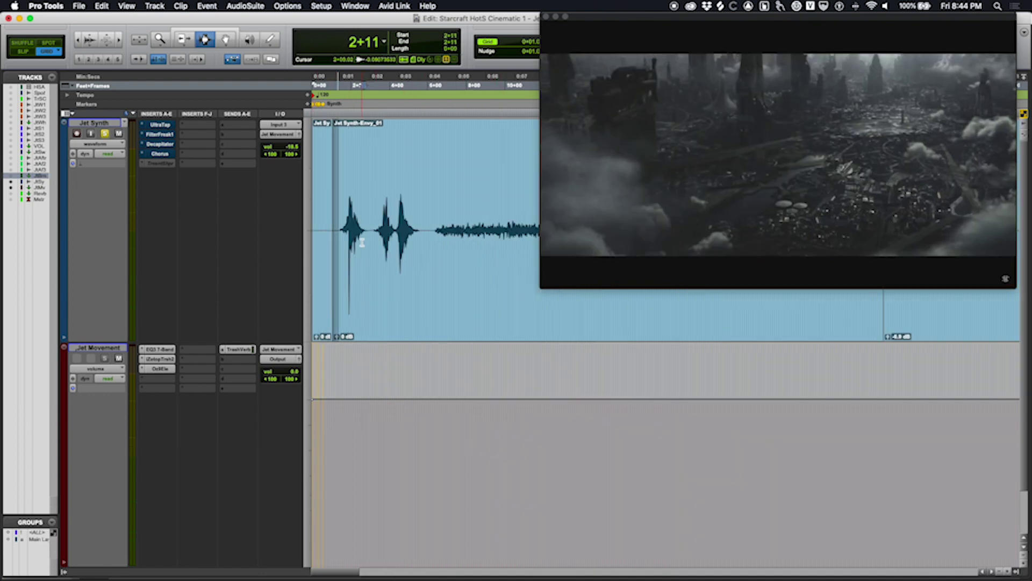
pyautogui.click(325, 211)
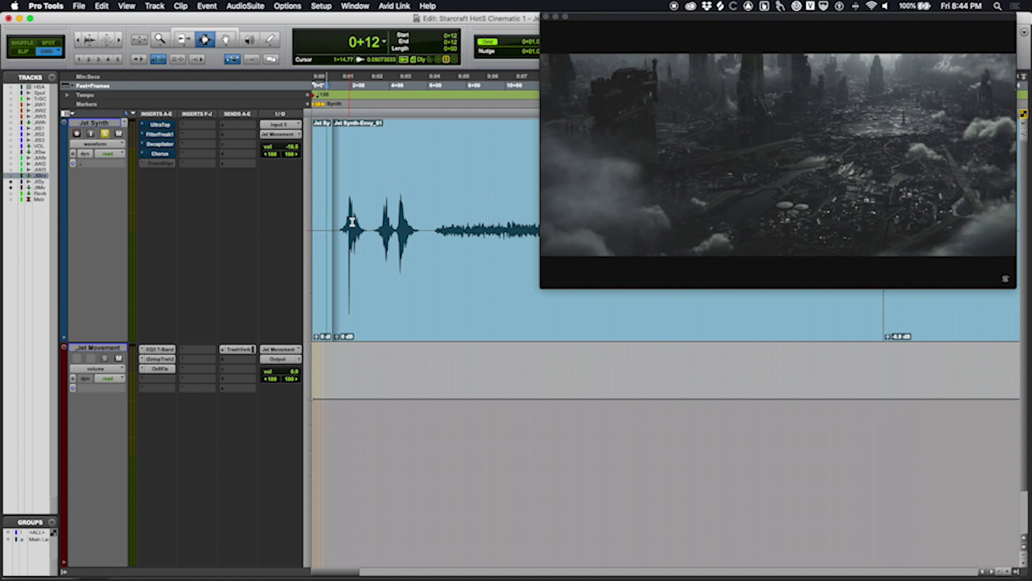
pyautogui.press('space')
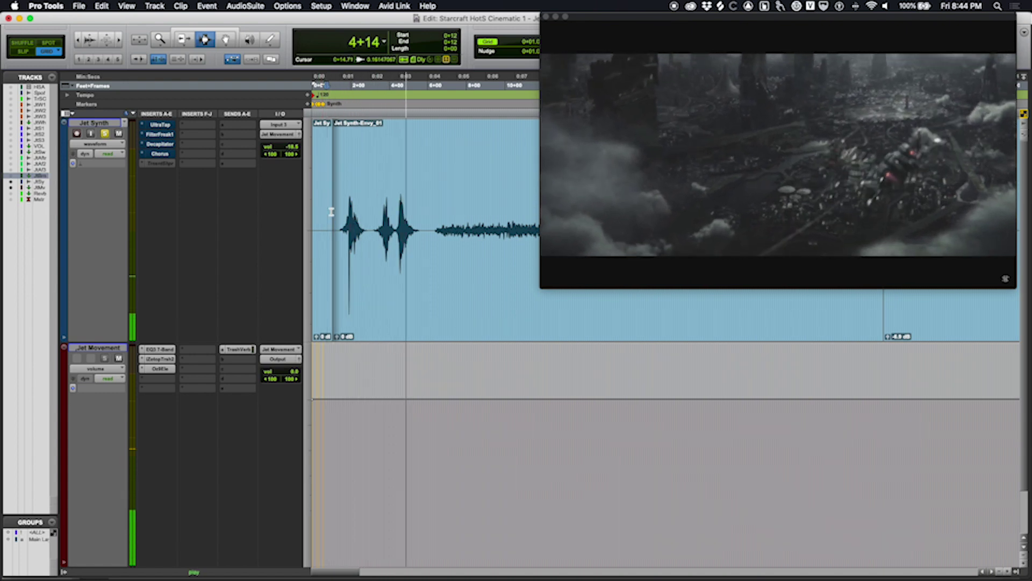
pyautogui.press('r')
pyautogui.press('r')
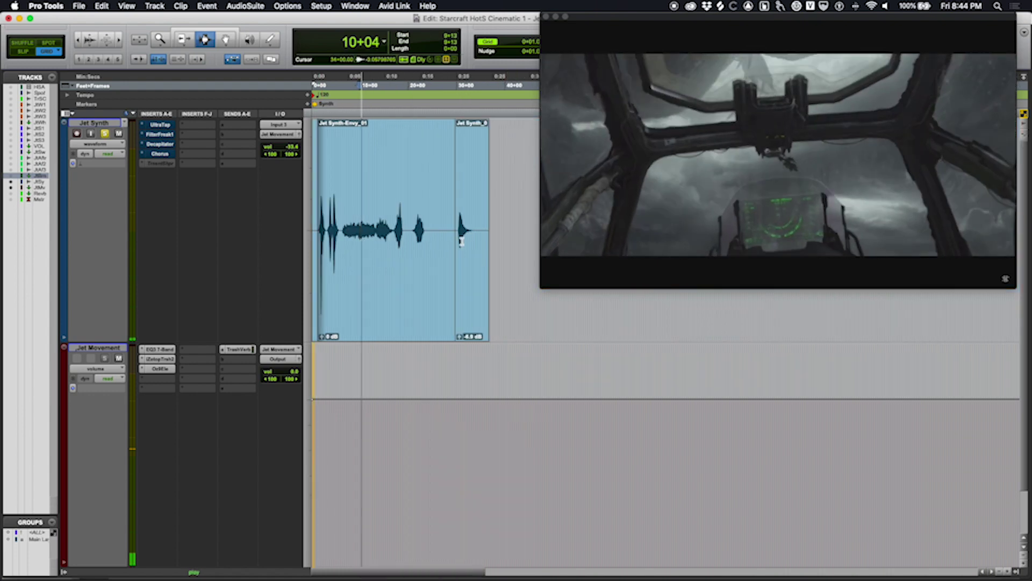
pyautogui.press('space')
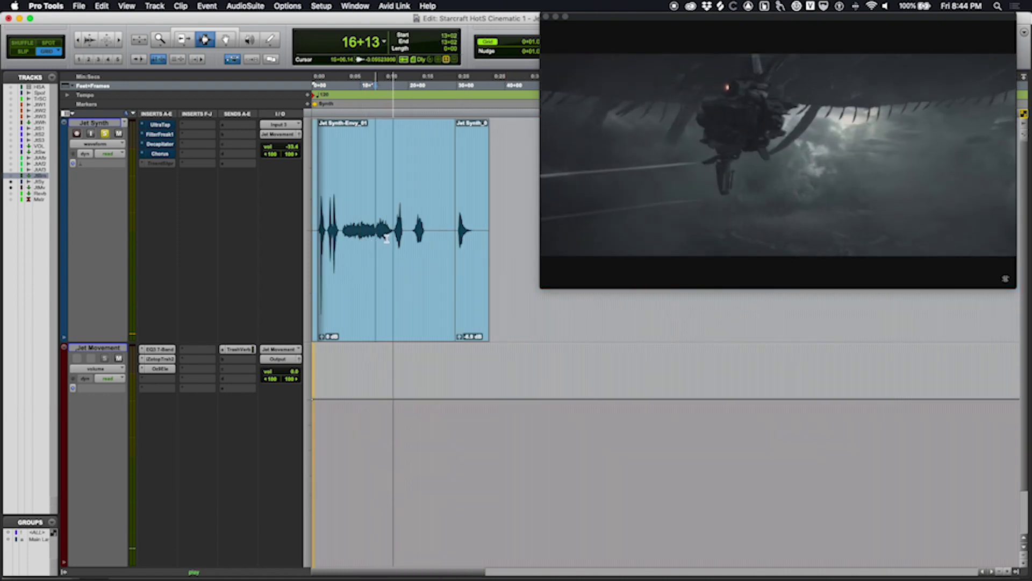
pyautogui.press('space')
# Step: Reactivate UltraTap on the Jet Synth track, view its settings, and play the sound from 1+02
pyautogui.press('t')
pyautogui.press('t')
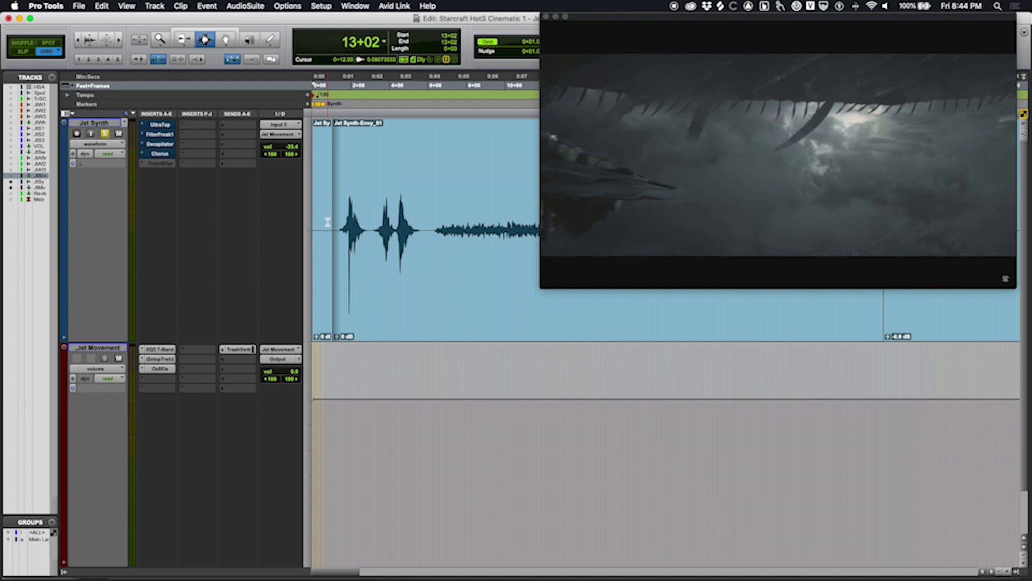
pyautogui.click(104, 124)
pyautogui.moveTo(160, 144)
pyautogui.mouseDown()
pyautogui.moveTo(172, 144)
pyautogui.moveTo(161, 144)
pyautogui.mouseUp()
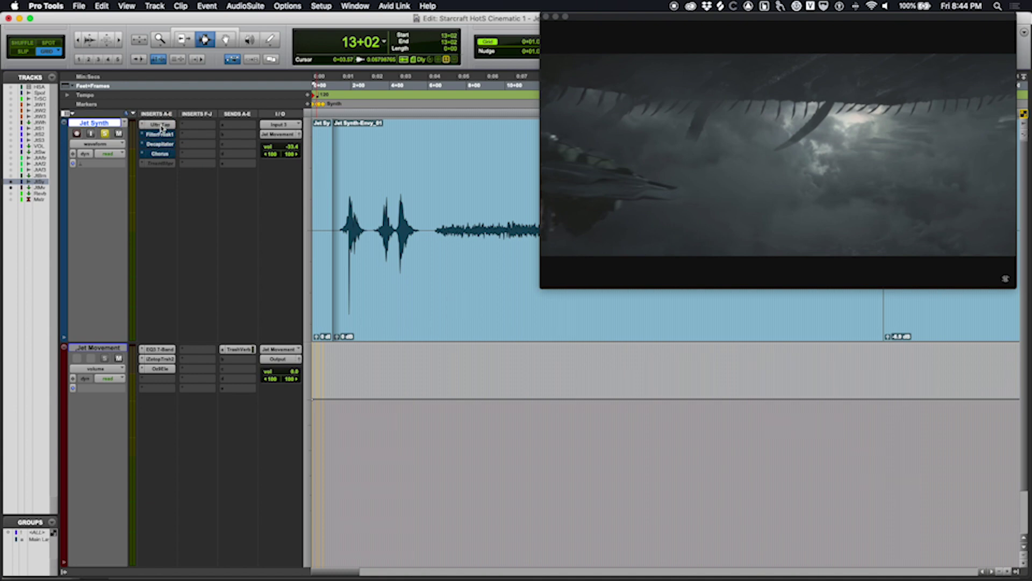
pyautogui.click(335, 224)
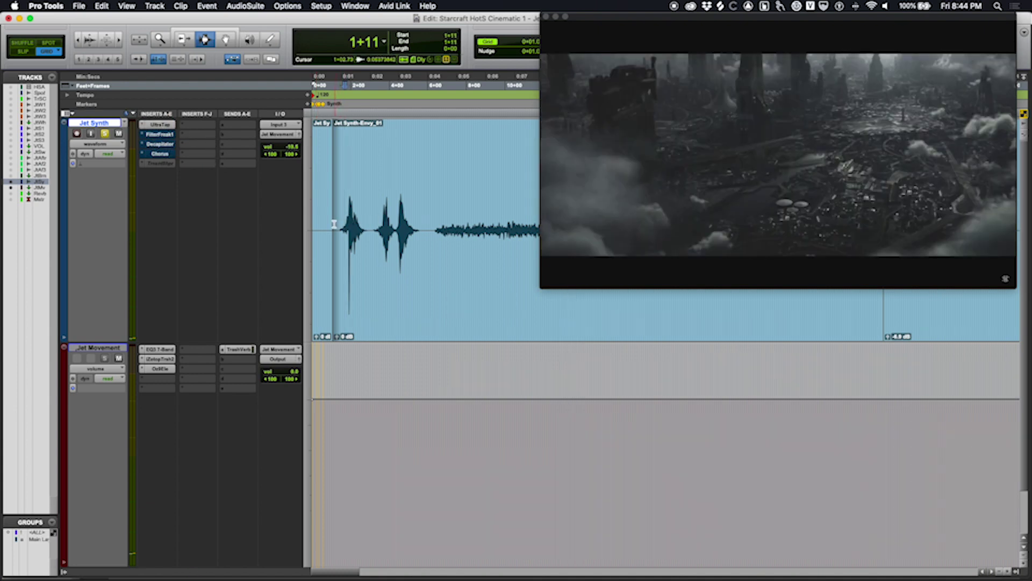
pyautogui.click(160, 125)
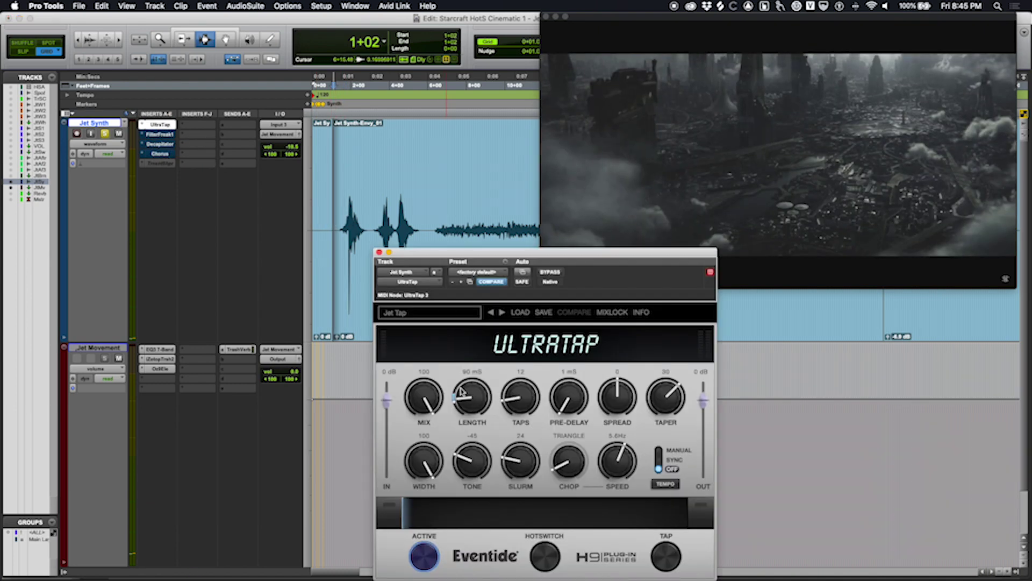
pyautogui.click(379, 251)
pyautogui.press('space')
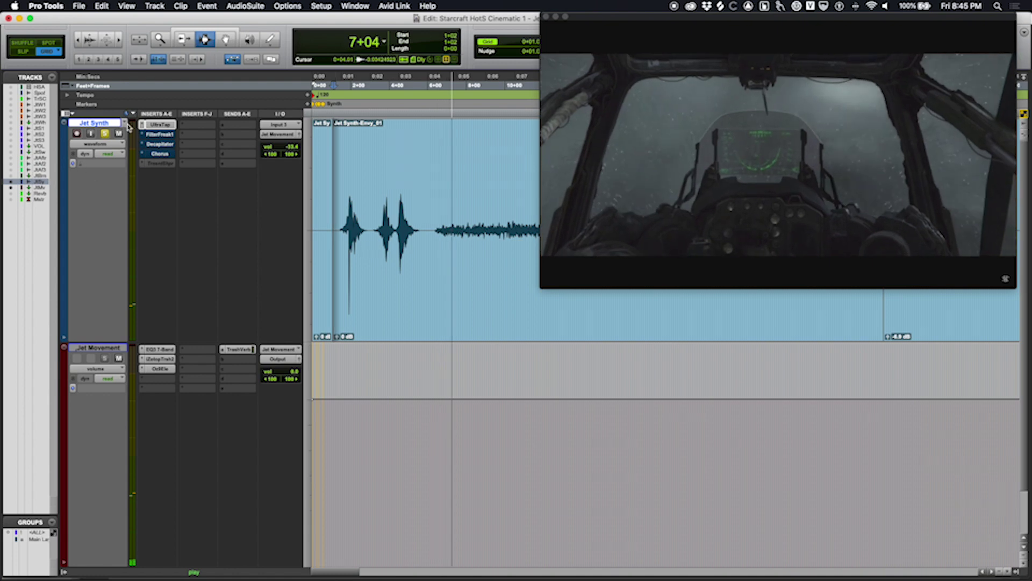
pyautogui.press('space')
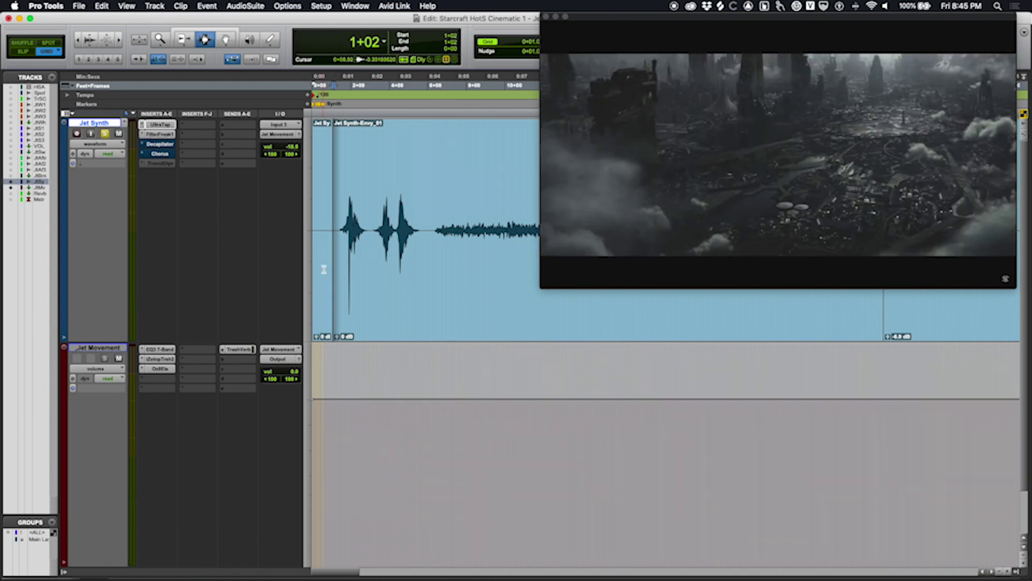
# Step: Reactivate FilterFreak1 on the Jet Synth track and play the sound with its settings open for review
pyautogui.press('space')
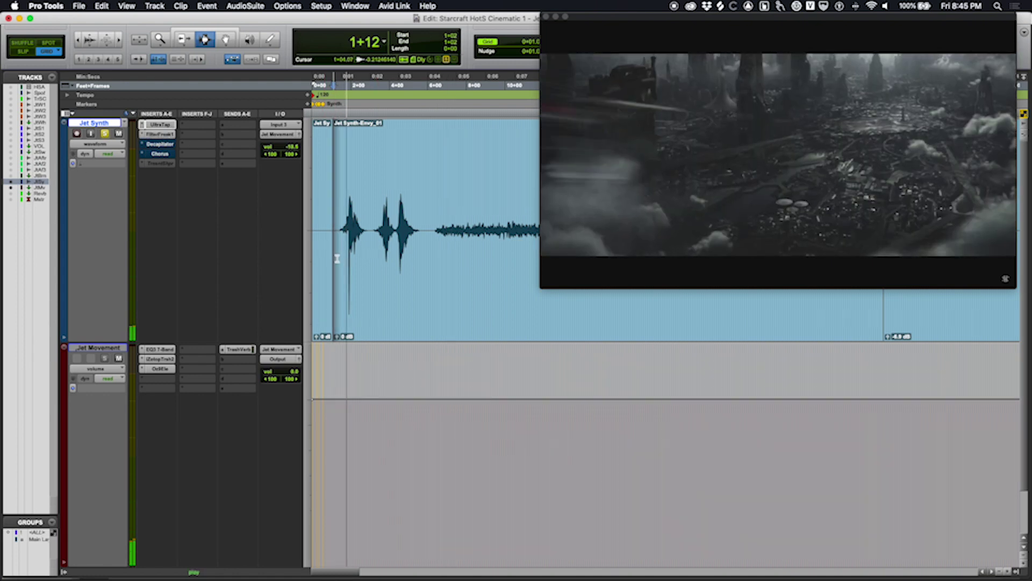
pyautogui.click(151, 134)
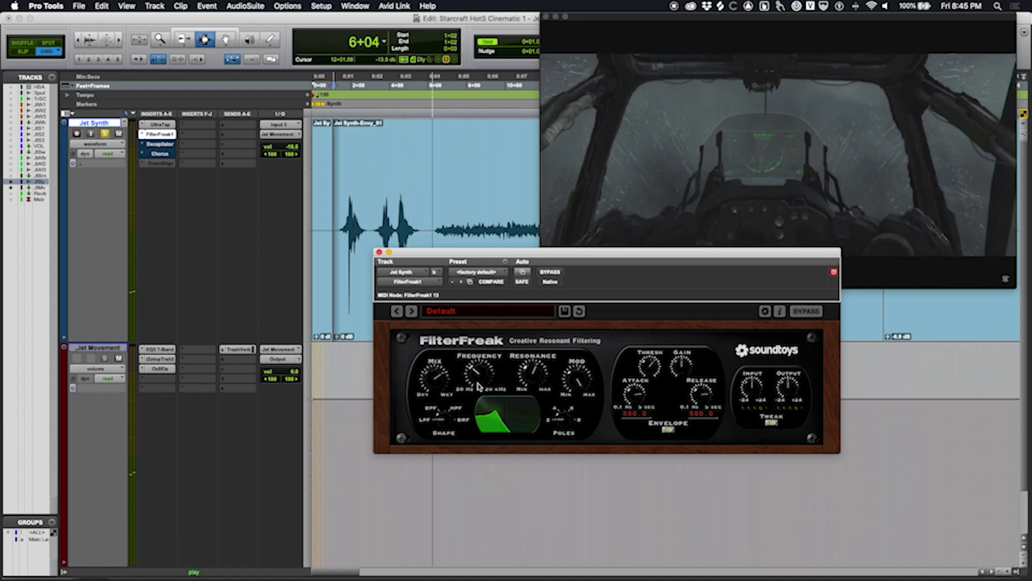
pyautogui.press('space')
pyautogui.press('space')
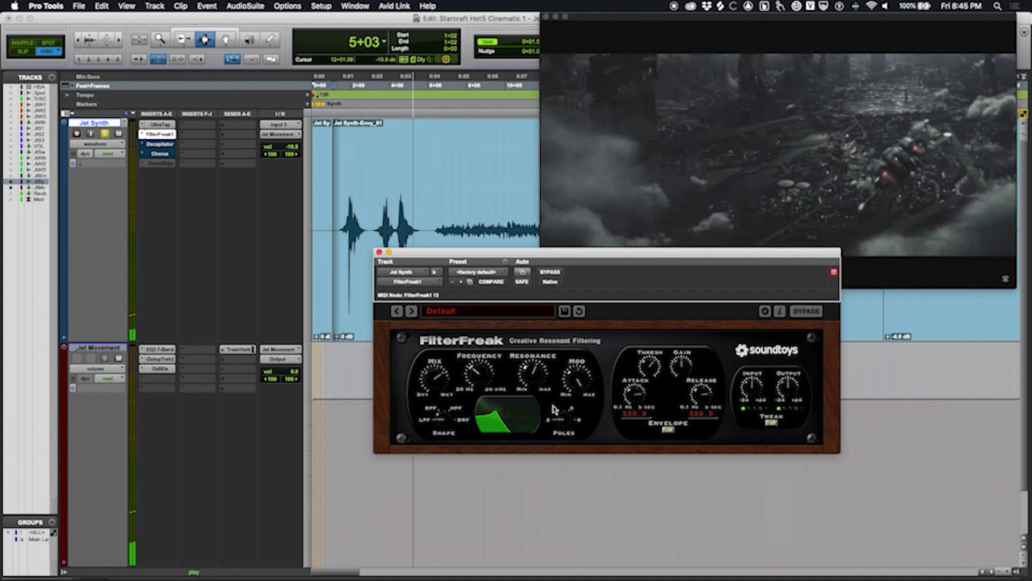
pyautogui.press('space')
pyautogui.click(380, 252)
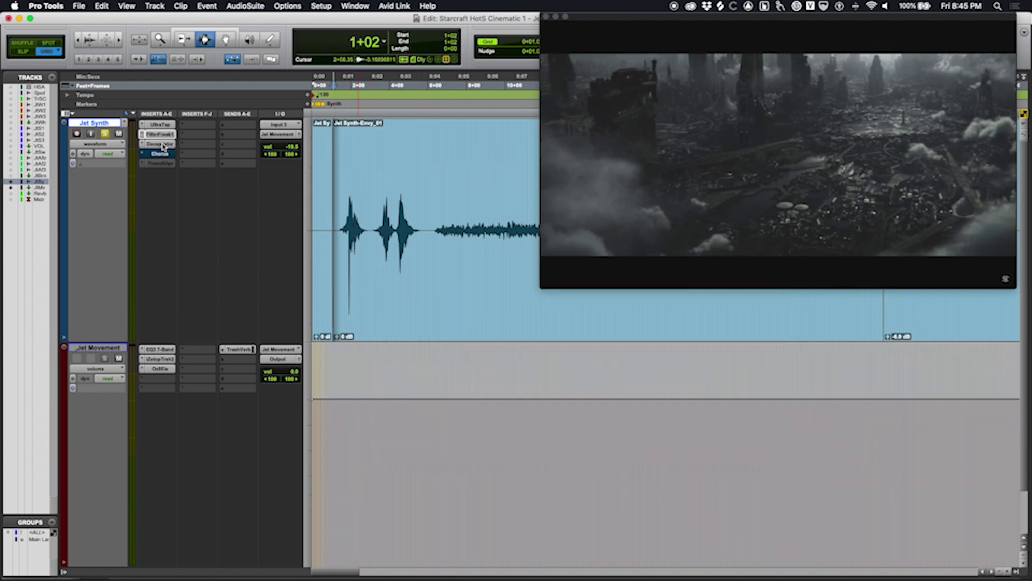
# Step: Reactivate Decapitator and Chorus on the Jet Synth track, playing the sound after each one is enabled
pyautogui.click(162, 144)
pyautogui.press('space')
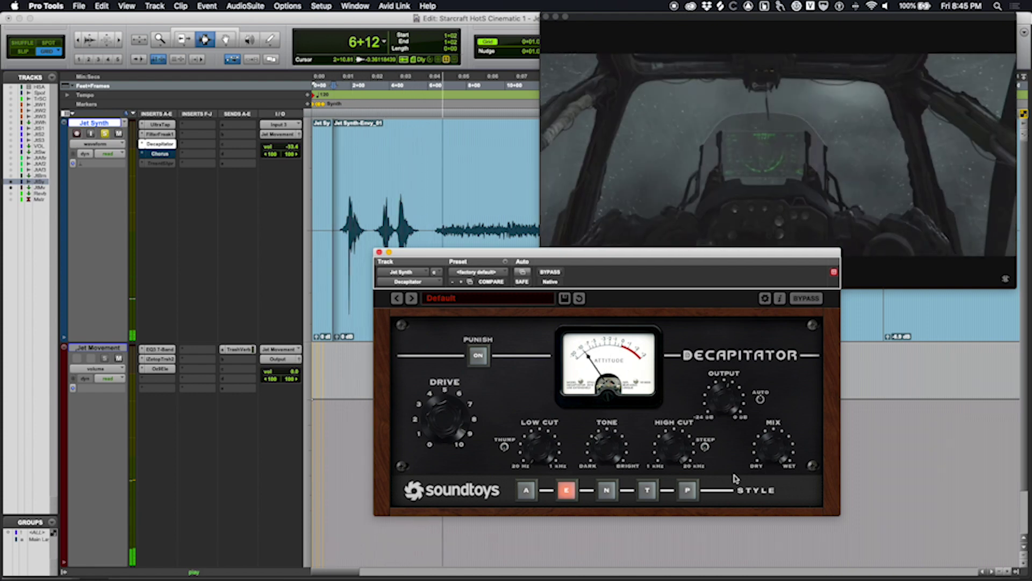
pyautogui.press('space')
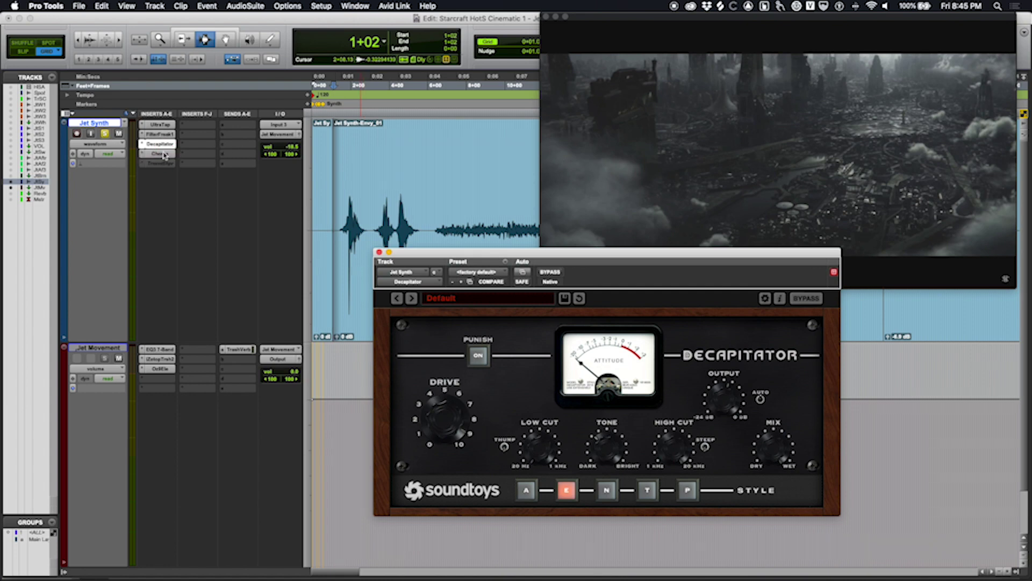
pyautogui.press('space')
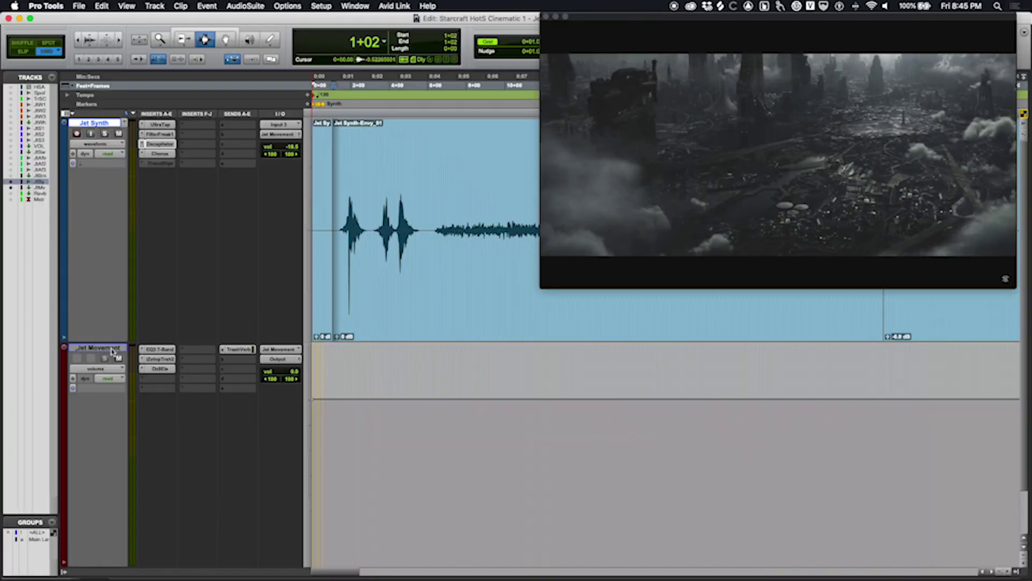
# Step: Open iZotope Trash 2 on the Jet Movement track and dismiss its Preset Manager to show the Convolve settings
pyautogui.click(108, 348)
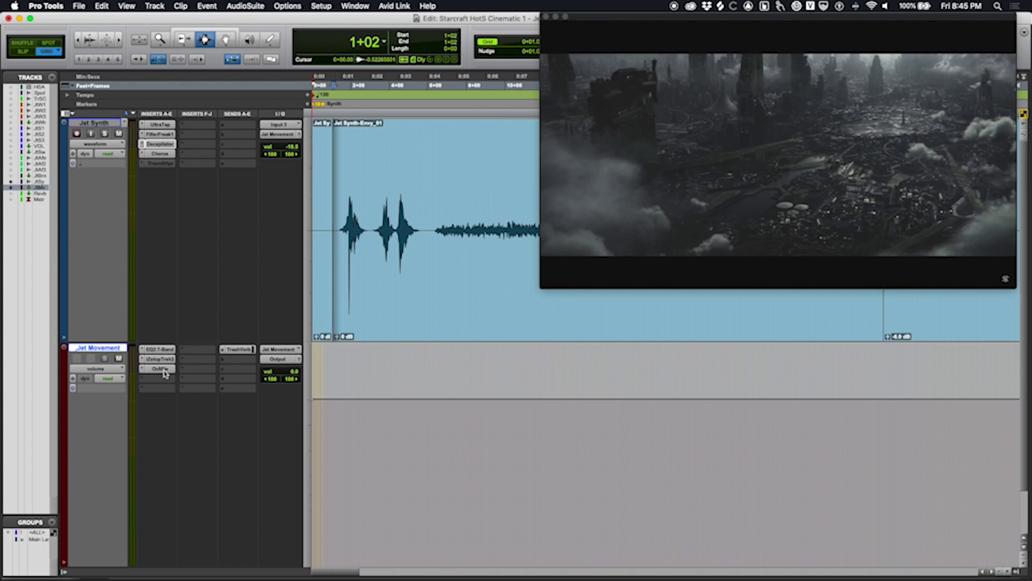
pyautogui.click(159, 359)
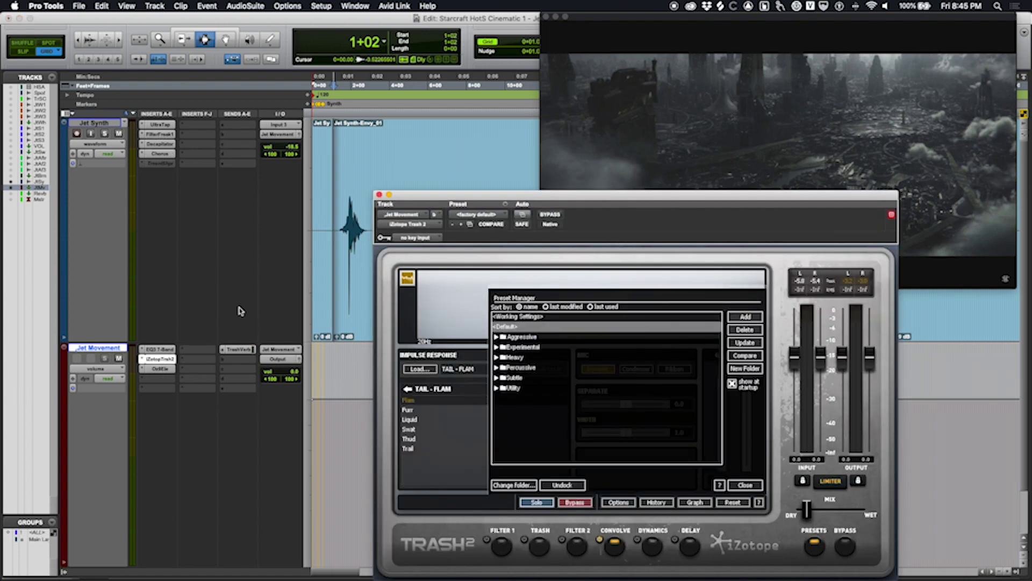
pyautogui.moveTo(506, 201); pyautogui.dragTo(401, 102)
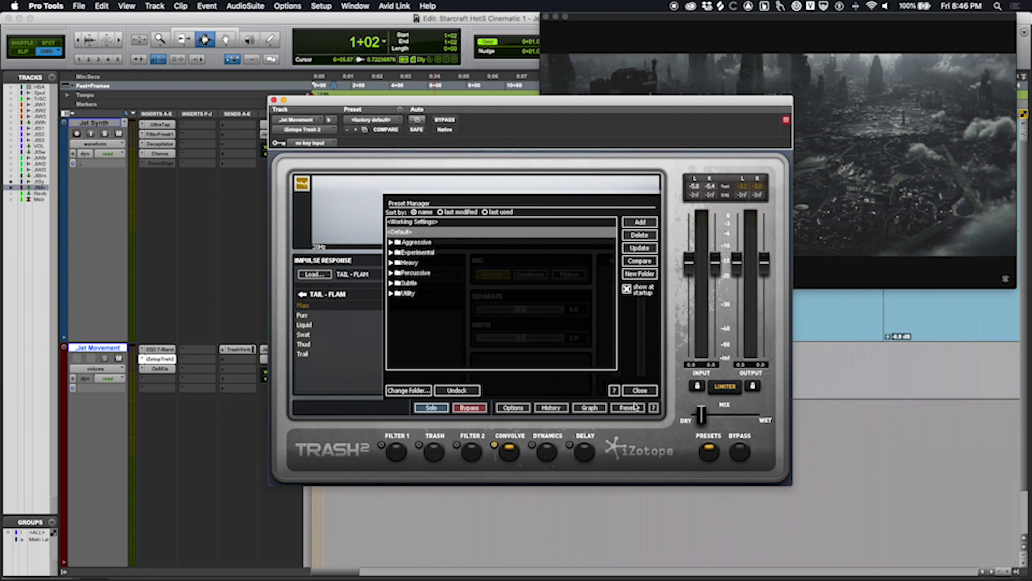
pyautogui.click(646, 393)
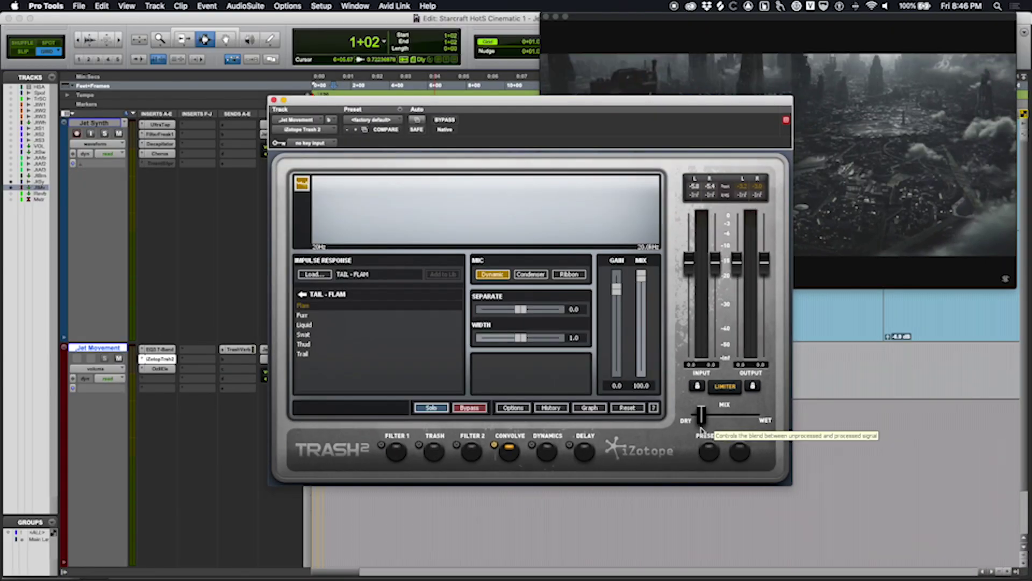
# Step: Audition the jet synth with Trash 2's overall Mix fully wet, and again at about halfway
pyautogui.moveTo(703, 418); pyautogui.dragTo(757, 418)
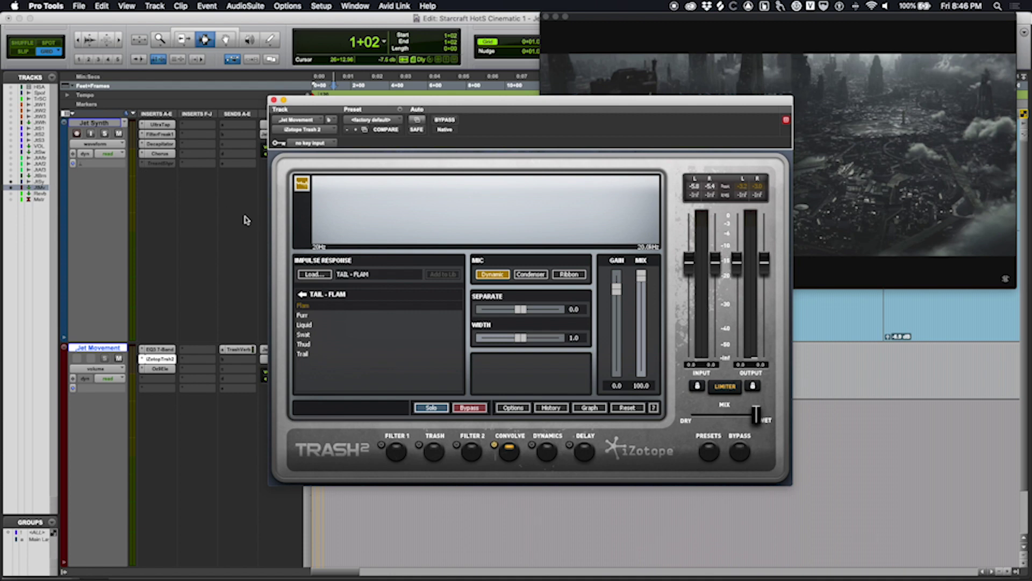
pyautogui.press('space')
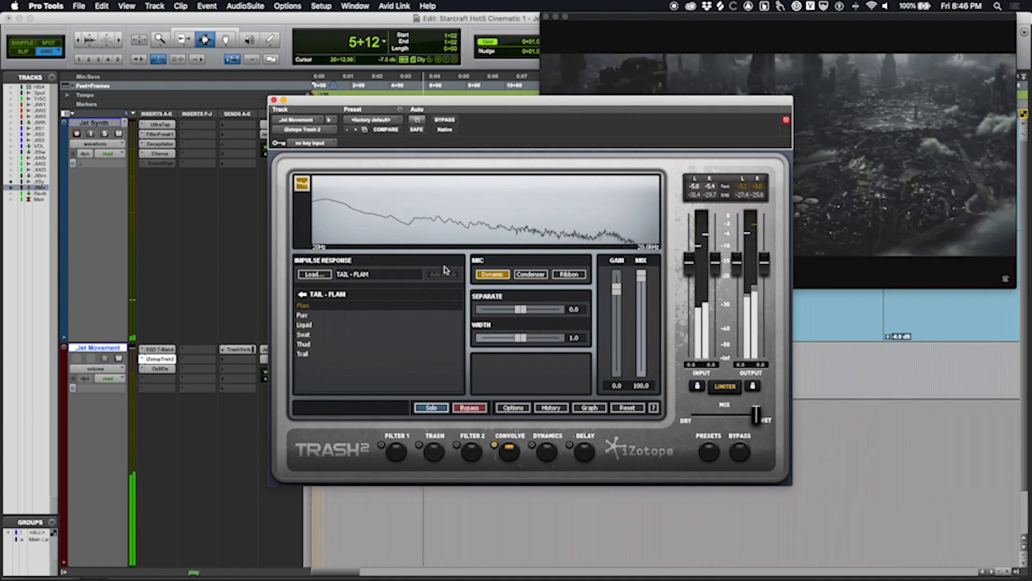
pyautogui.press('space')
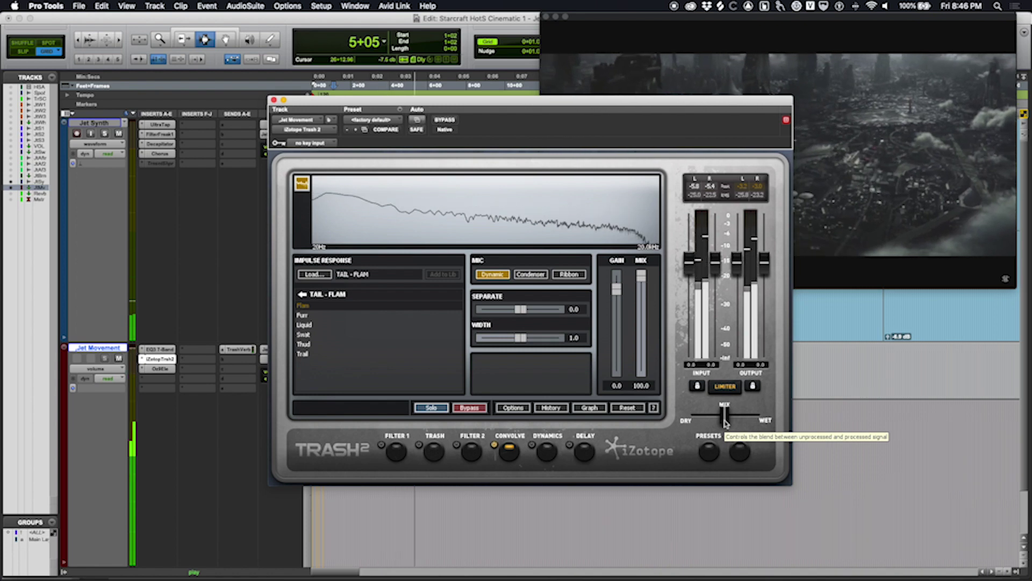
pyautogui.press('space')
# Step: Lower Trash 2's overall Mix to nearly dry, play the jet synth again, and close the plug-in
pyautogui.moveTo(725, 417); pyautogui.dragTo(705, 419)
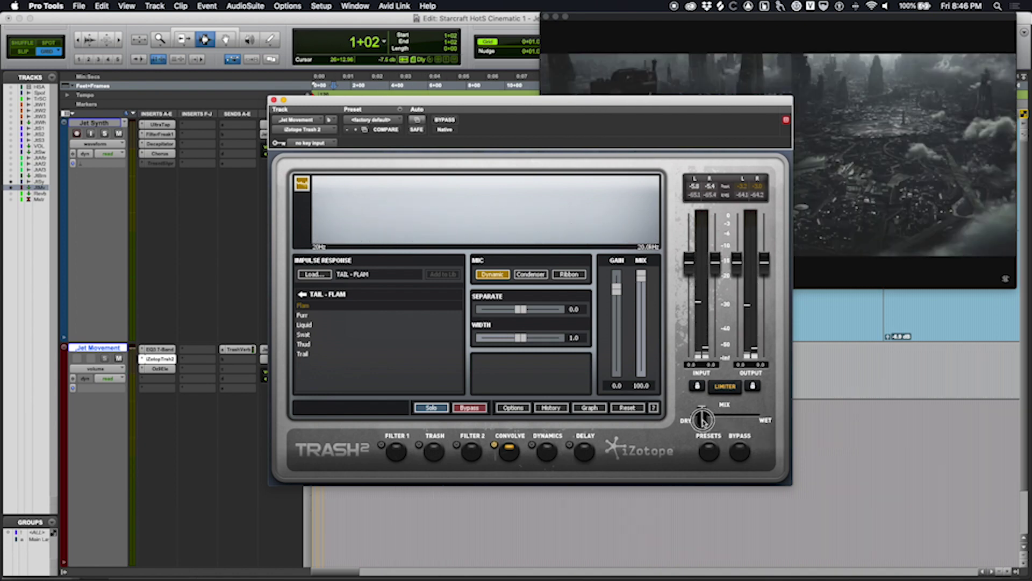
pyautogui.press('space')
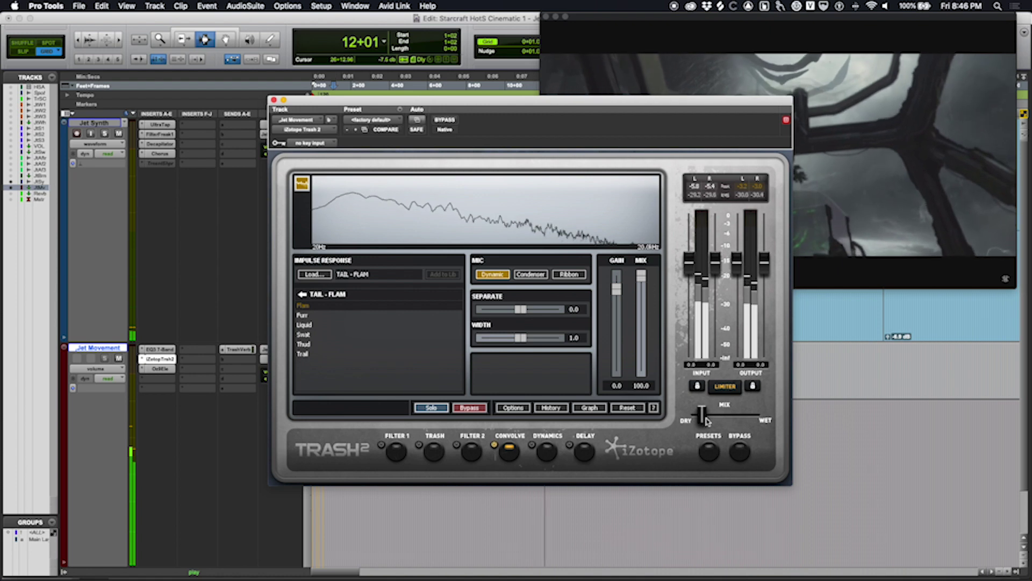
pyautogui.press('space')
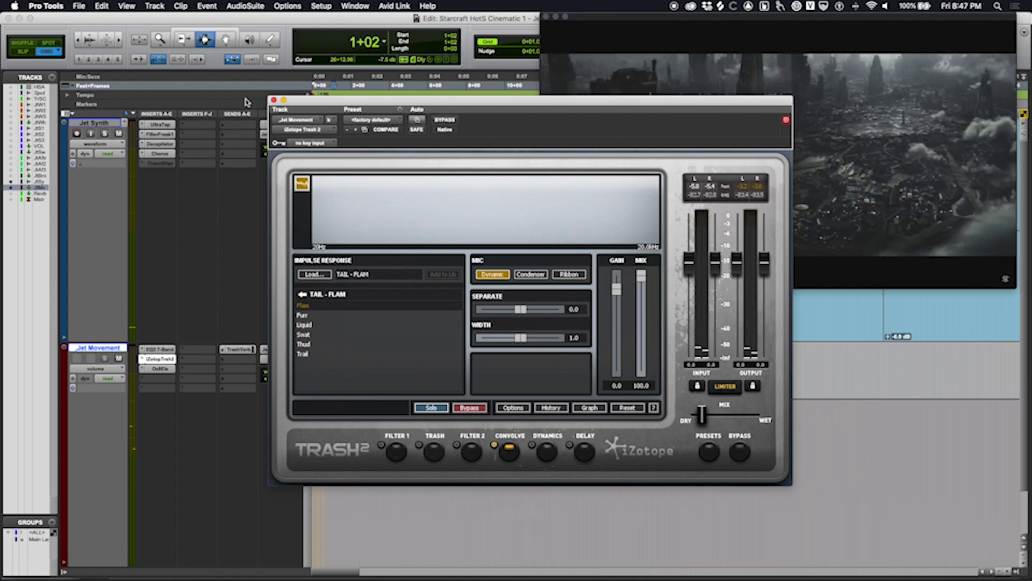
pyautogui.click(273, 100)
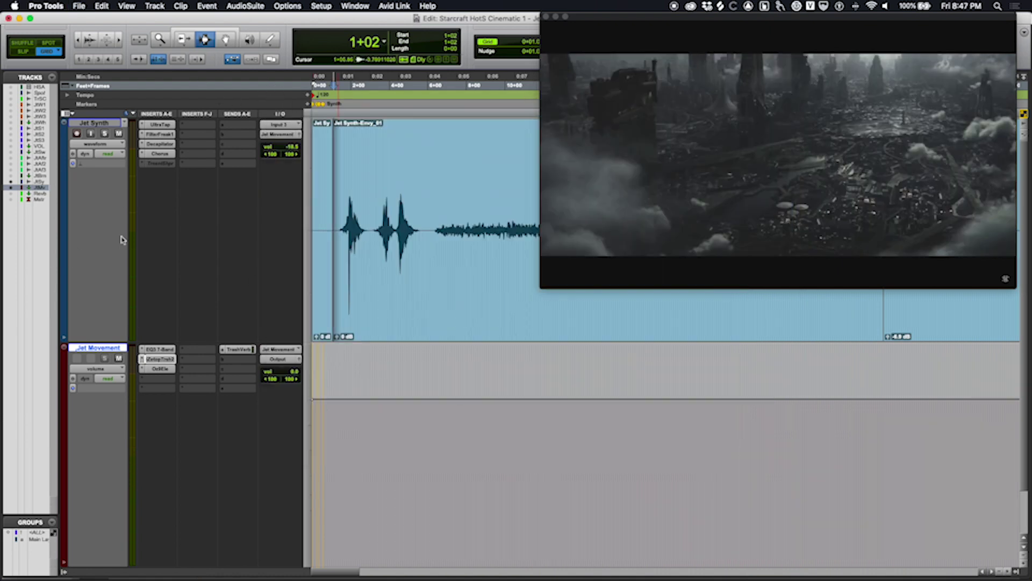
# Step: Show all the session's jet tracks with their full clip lengths, and play with Jet Whoosh 1, 2 and 3 soloed
pyautogui.press('r')
pyautogui.press('r')
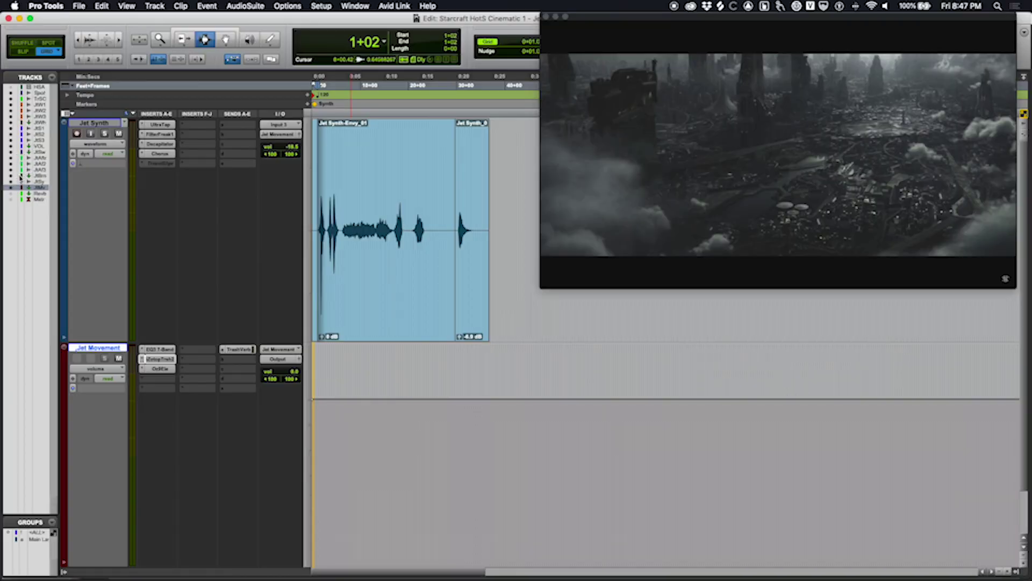
pyautogui.scroll(10, 245, 146)
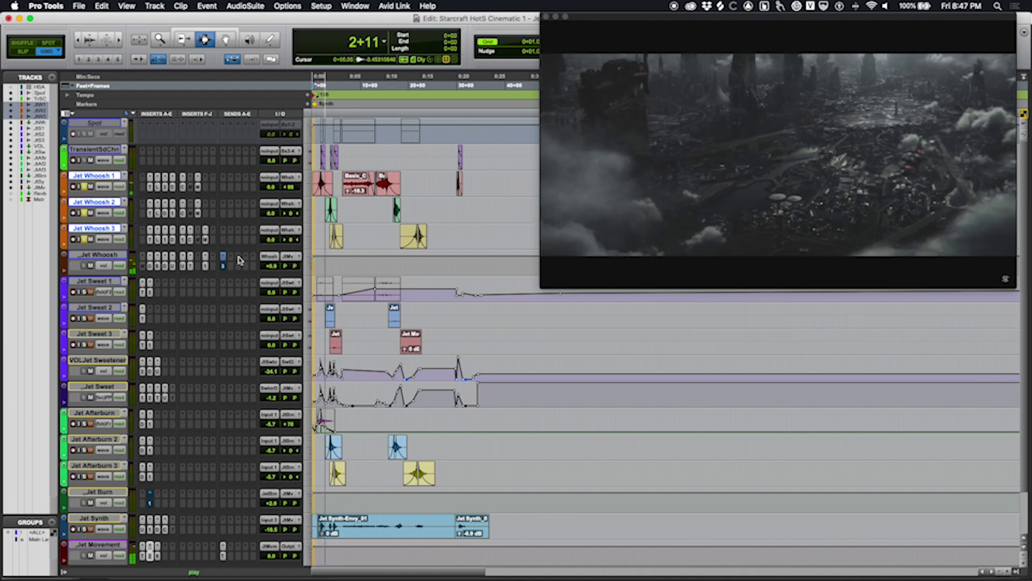
# Step: Solo Jet Sweet 1, 2 and 3 along with the Jet Whoosh tracks and play the combined layers from the start
pyautogui.click(98, 282)
pyautogui.press('space')
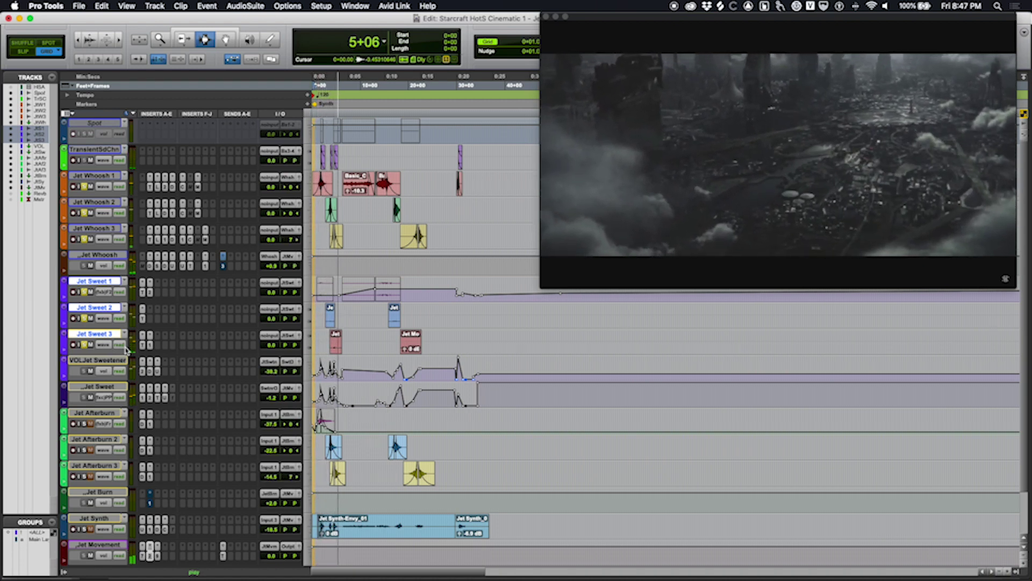
pyautogui.press('space')
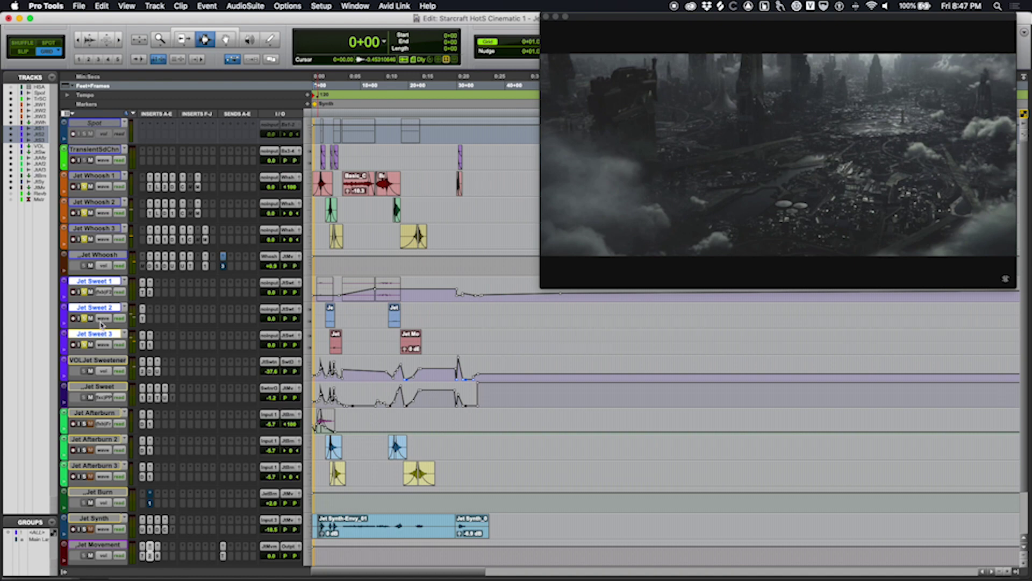
pyautogui.press('space')
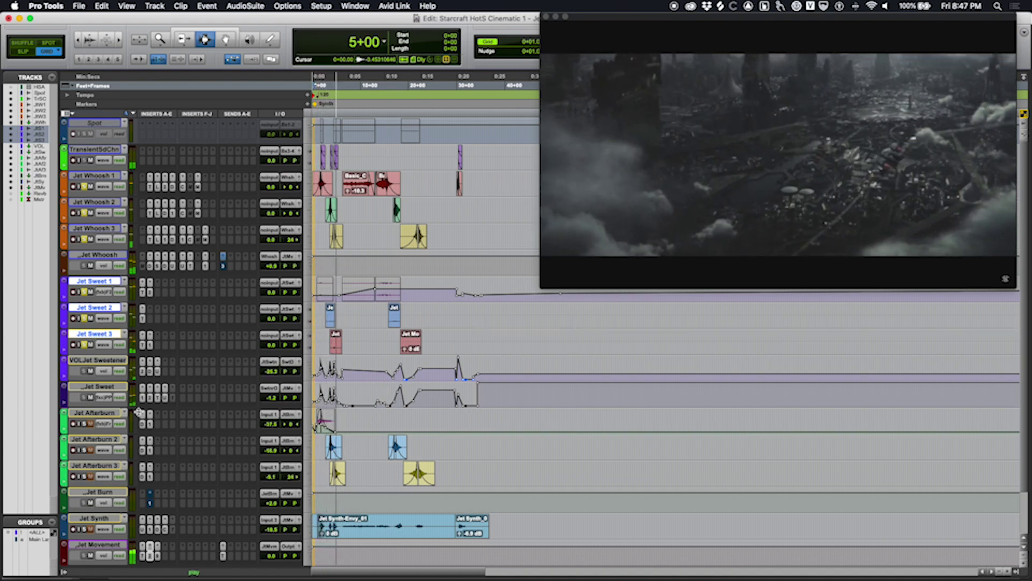
pyautogui.press('space')
# Step: Add Jet Afterburn, Jet Afterburn 2 and Jet Afterburn 3 to the soloed tracks and play the whoosh, sweetener and afterburn layers together
pyautogui.click(102, 413)
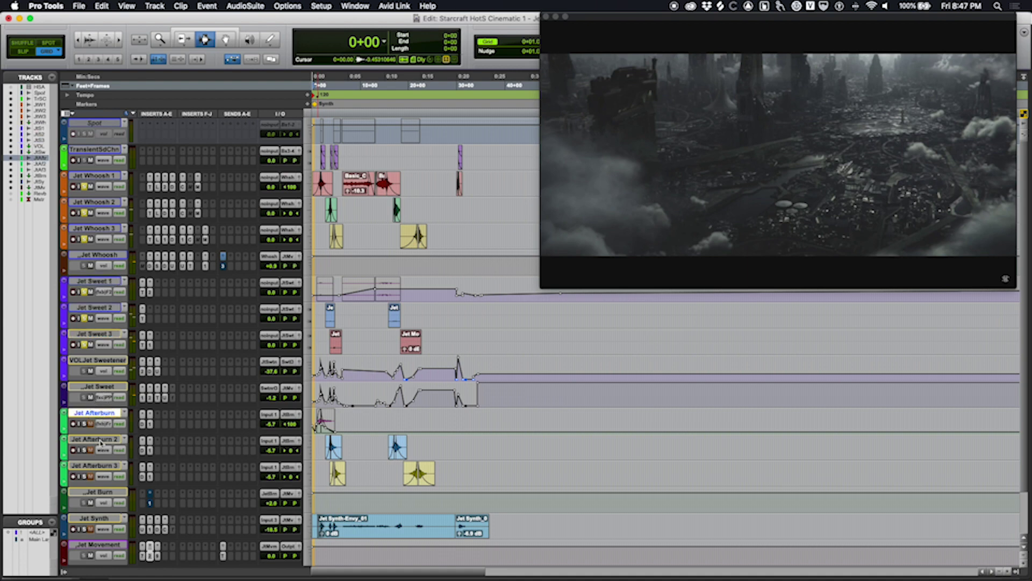
pyautogui.keyDown('shift'); pyautogui.click(101, 465); pyautogui.keyUp('shift')
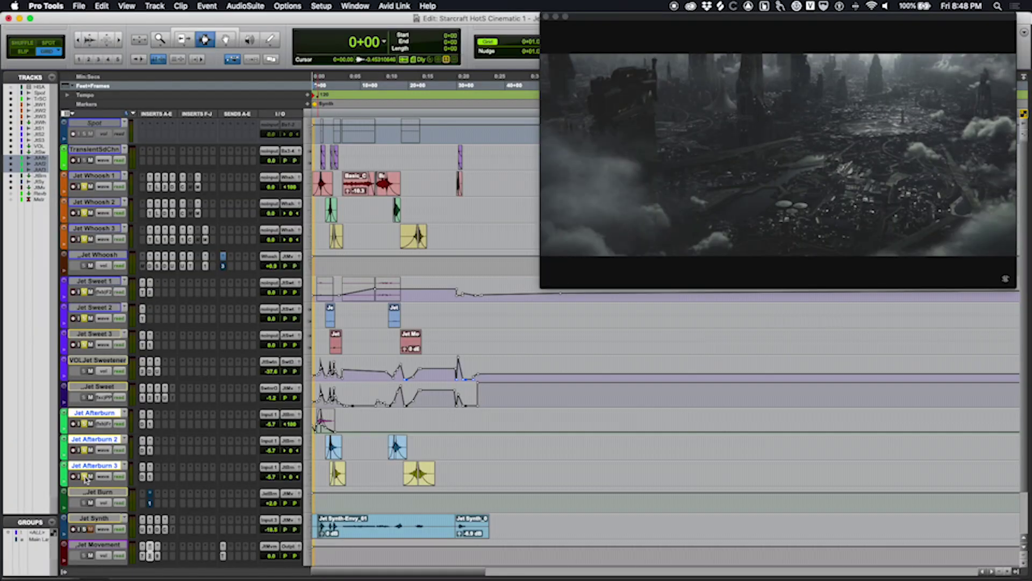
pyautogui.press('space')
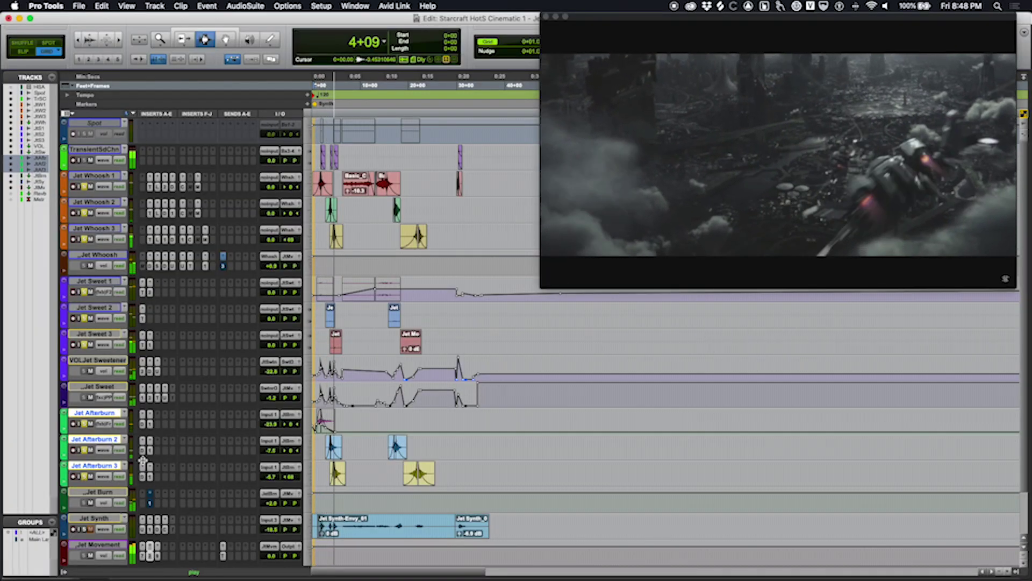
pyautogui.press('space')
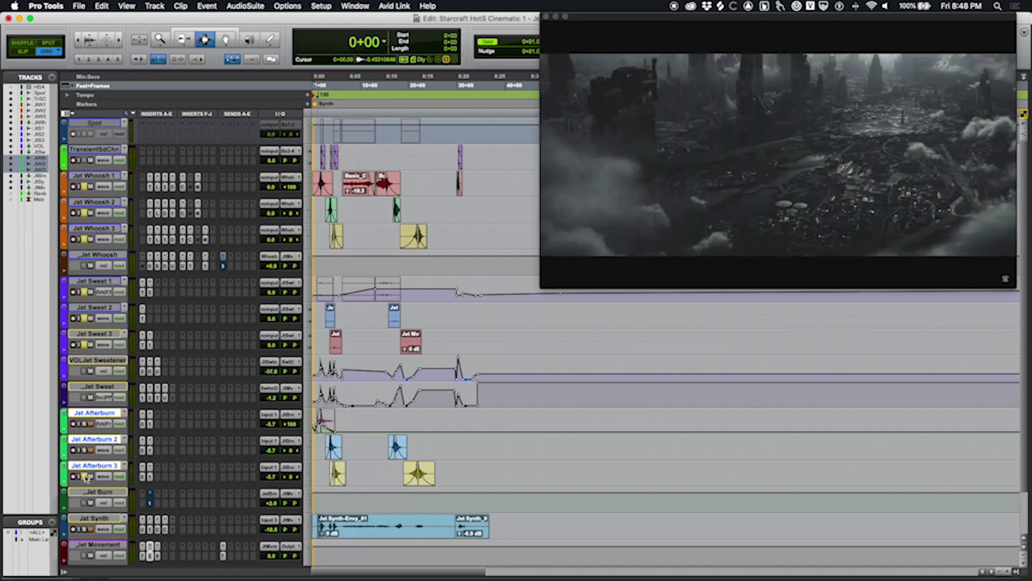
# Step: Clear the solos on the Jet Afterburn, Jet Sweet and Jet Whoosh tracks
pyautogui.click(89, 284)
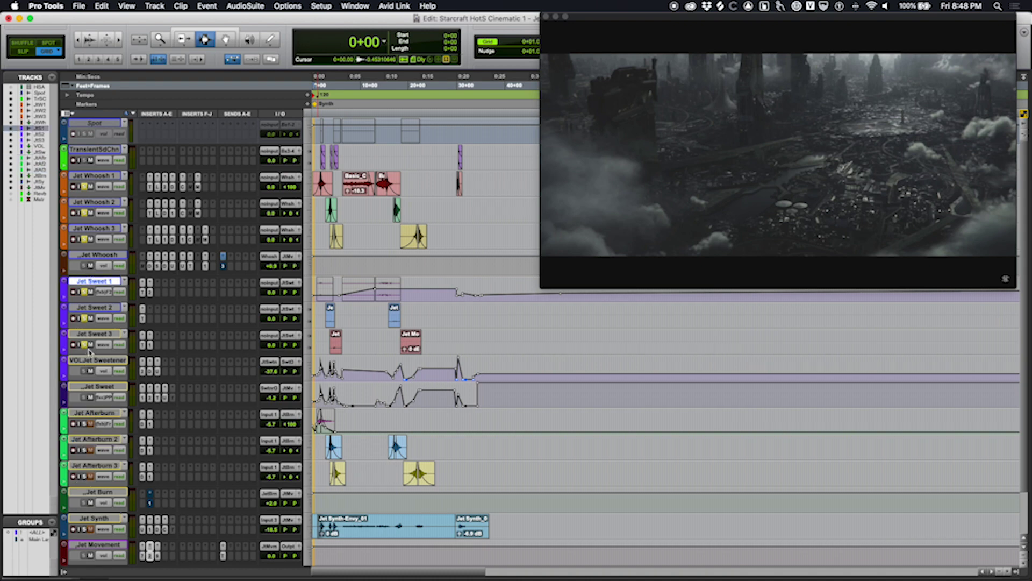
pyautogui.click(94, 229)
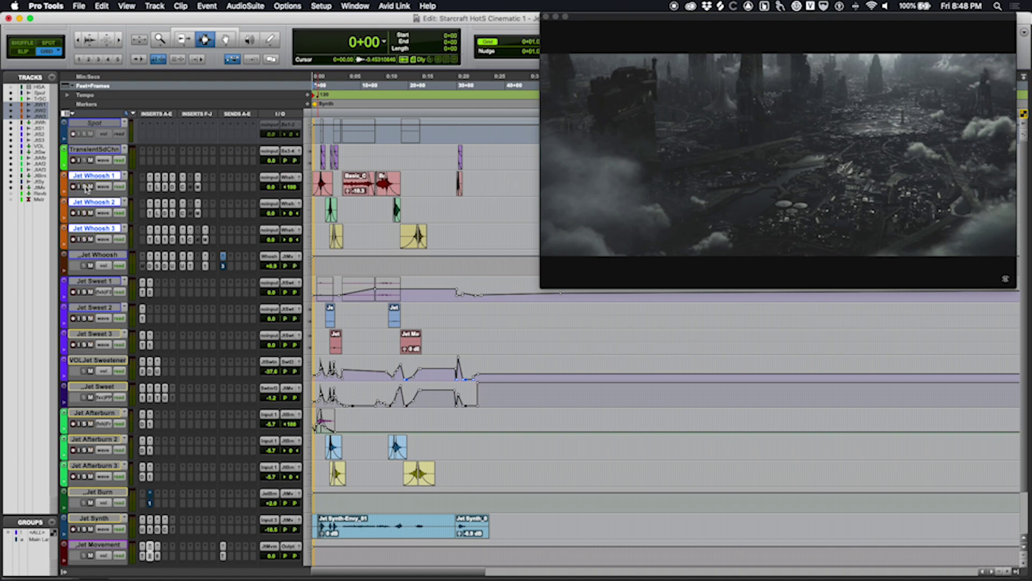
pyautogui.click(95, 229)
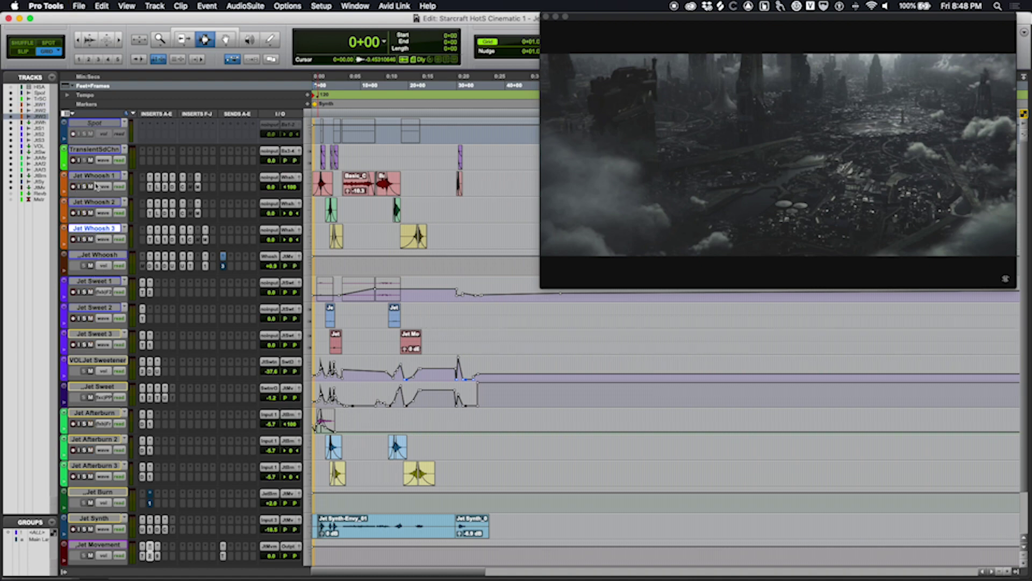
# Step: Bypass all inserts on the tracks from Jet Whoosh 1 through Jet Movement and play the jet sounds without plug-ins
pyautogui.keyDown('shift'); pyautogui.click(105, 544); pyautogui.keyUp('shift')
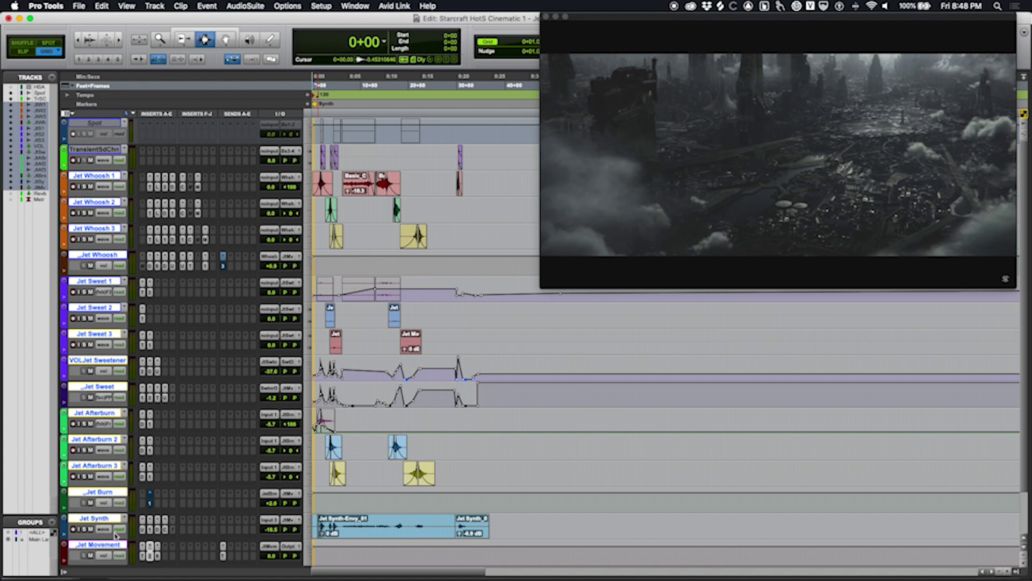
pyautogui.press('super+shift+1')
pyautogui.press('space')
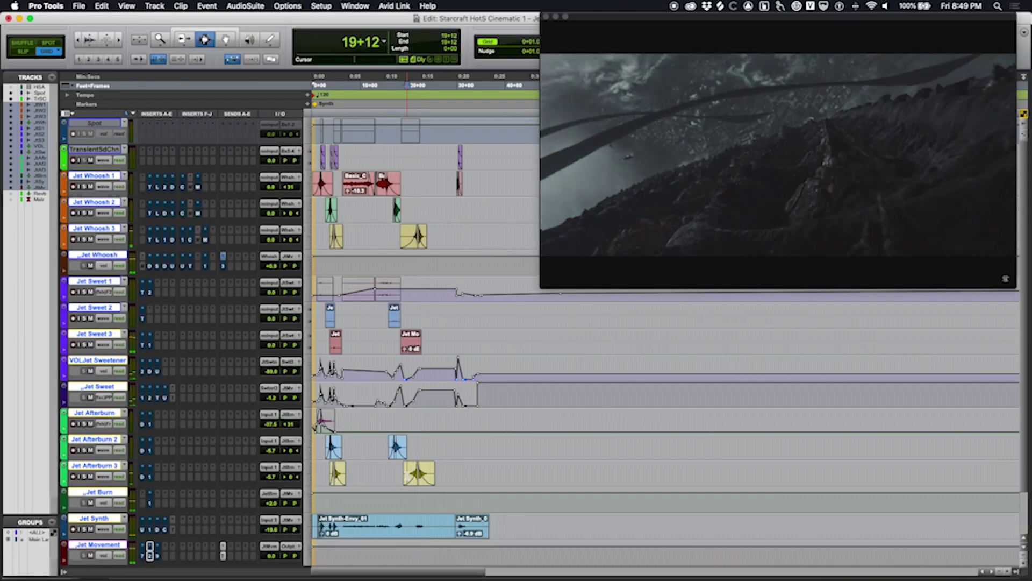
pyautogui.press('space')
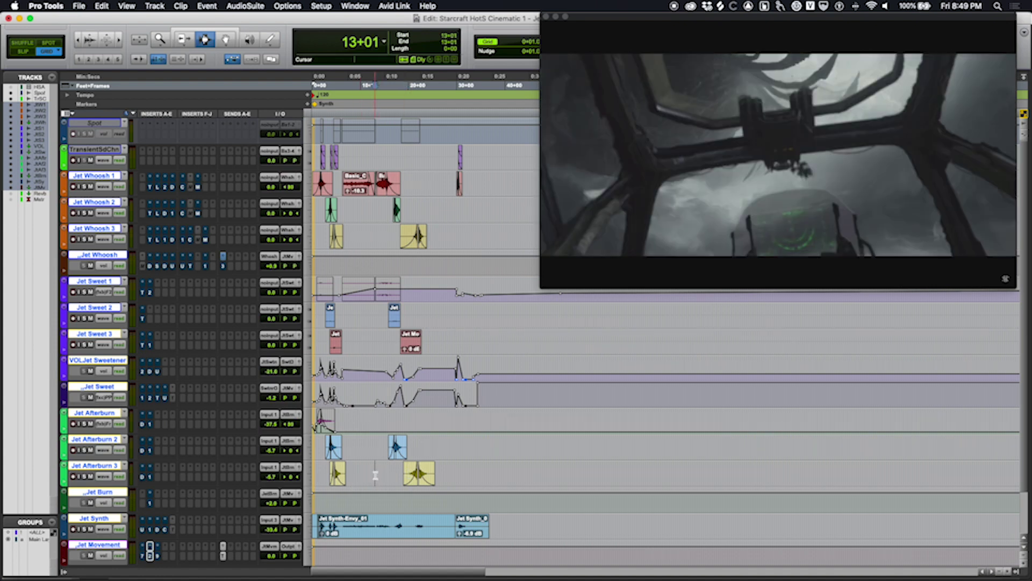
# Step: Re-enable the inserts on the selected jet tracks and play the processed sequence from the start
pyautogui.press('Return')
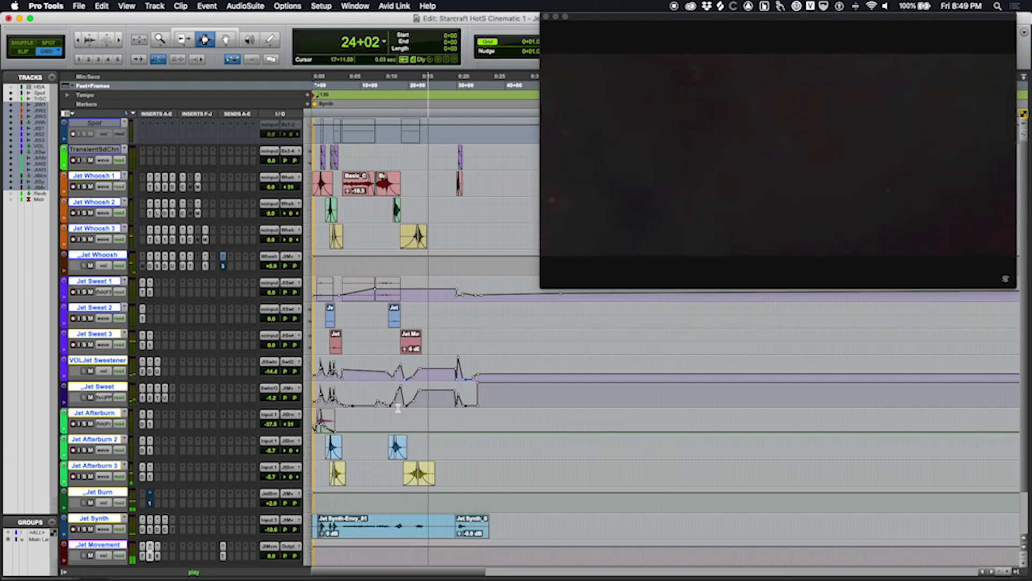
pyautogui.press('space')
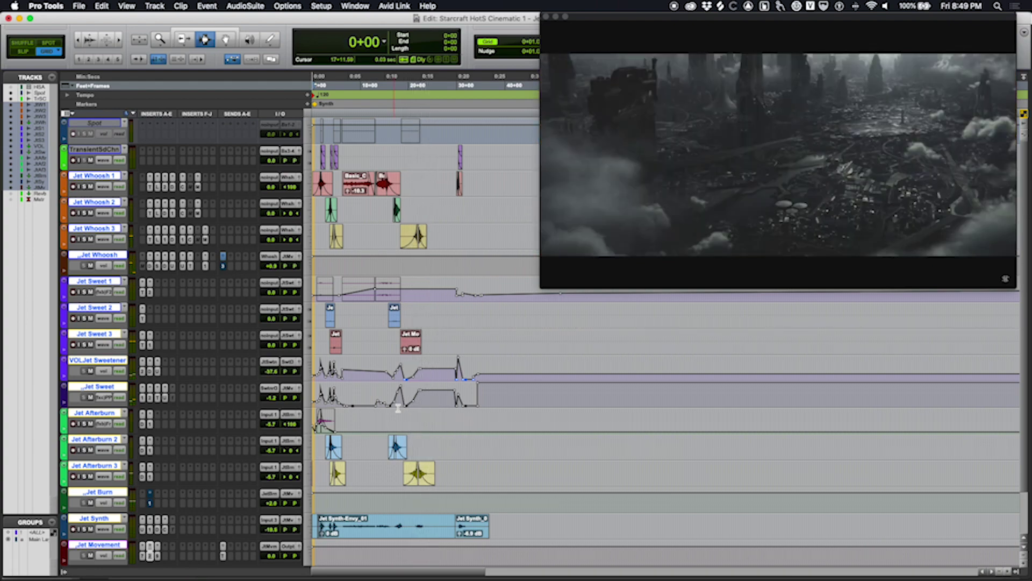